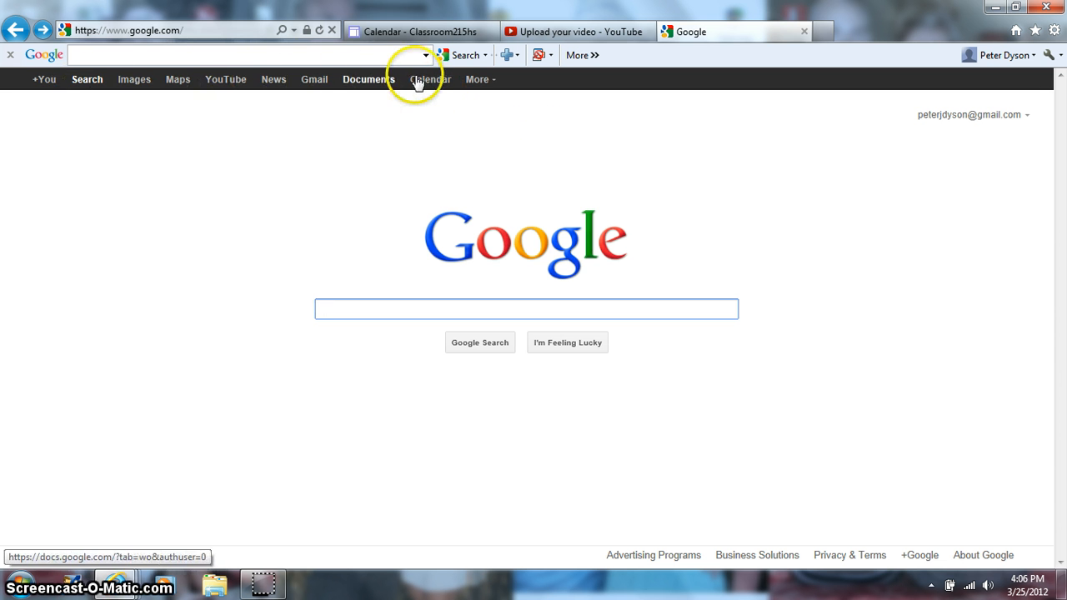
# Step: Open Google Calendar and start a new calendar named classroom 215hs
pyautogui.click(442, 88)
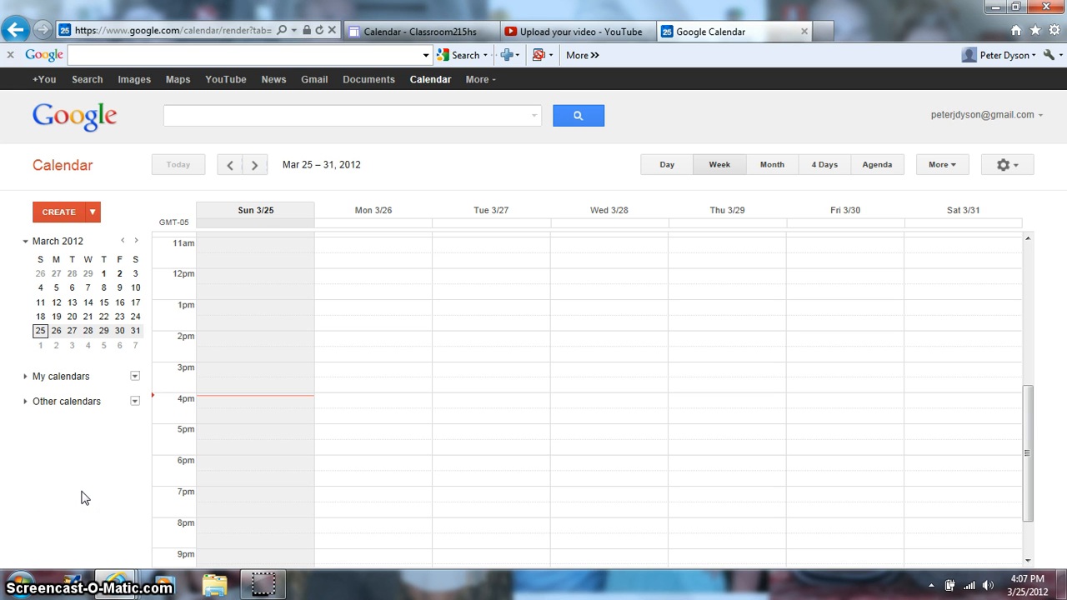
pyautogui.click(133, 380)
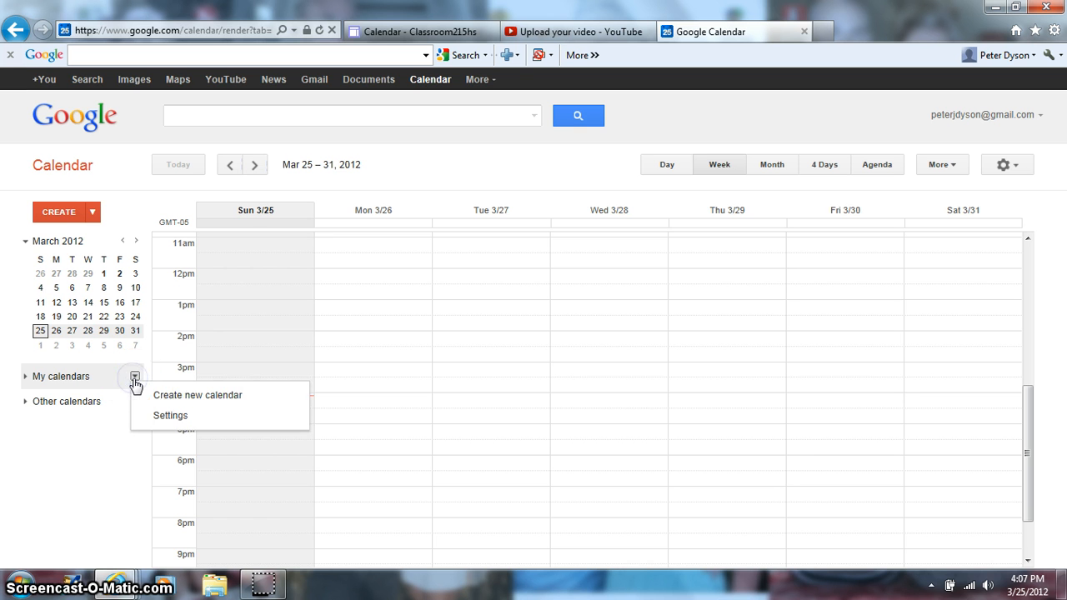
pyautogui.click(167, 405)
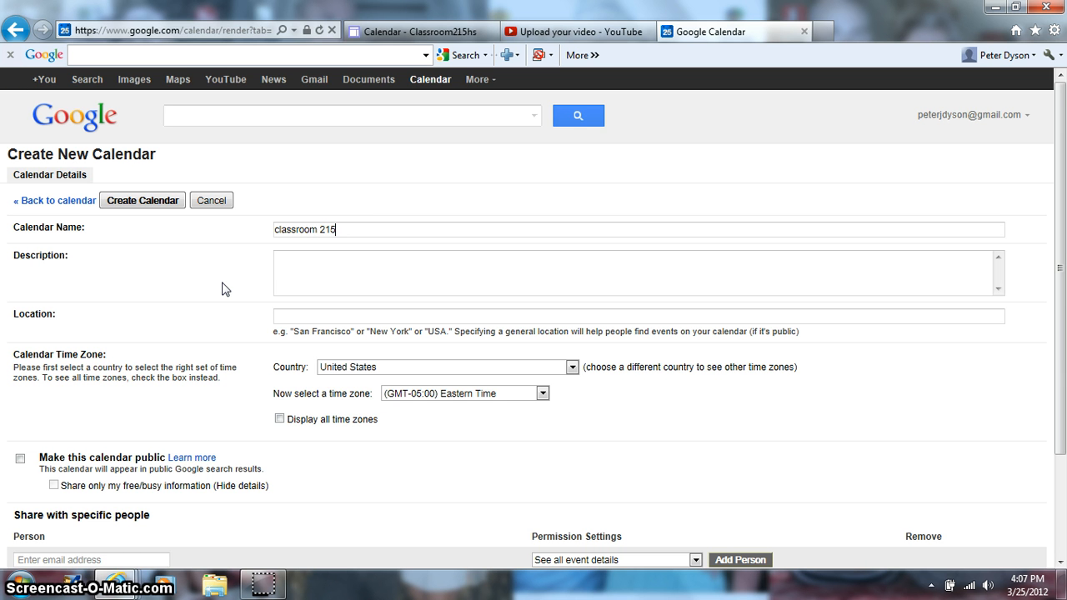
# Step: Set the new calendar's location to Pennsylvania, leave its description blank and create the calendar
pyautogui.click(280, 273)
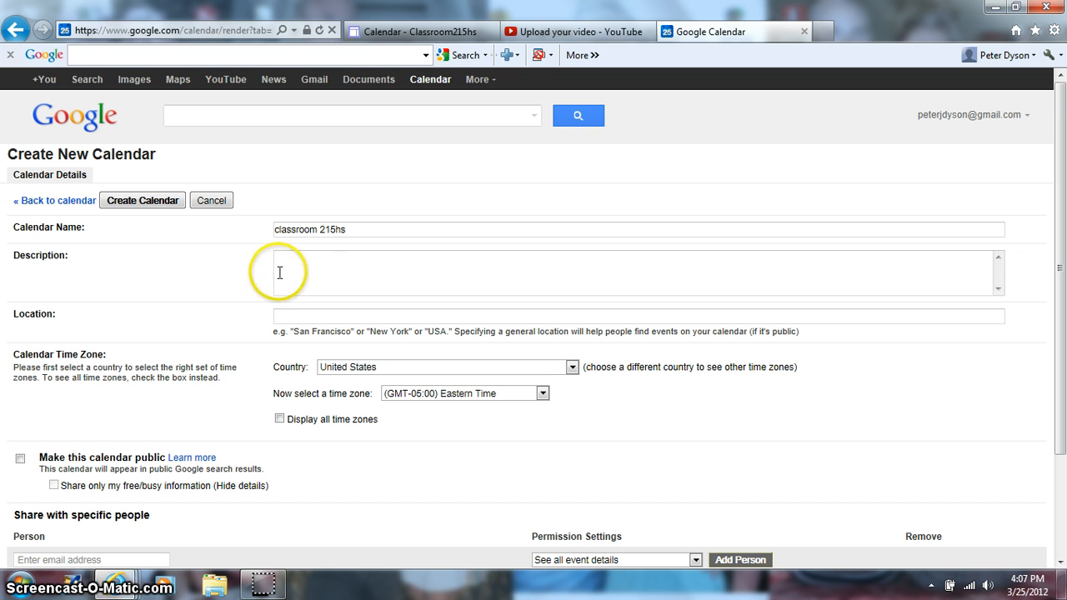
pyautogui.click(307, 259)
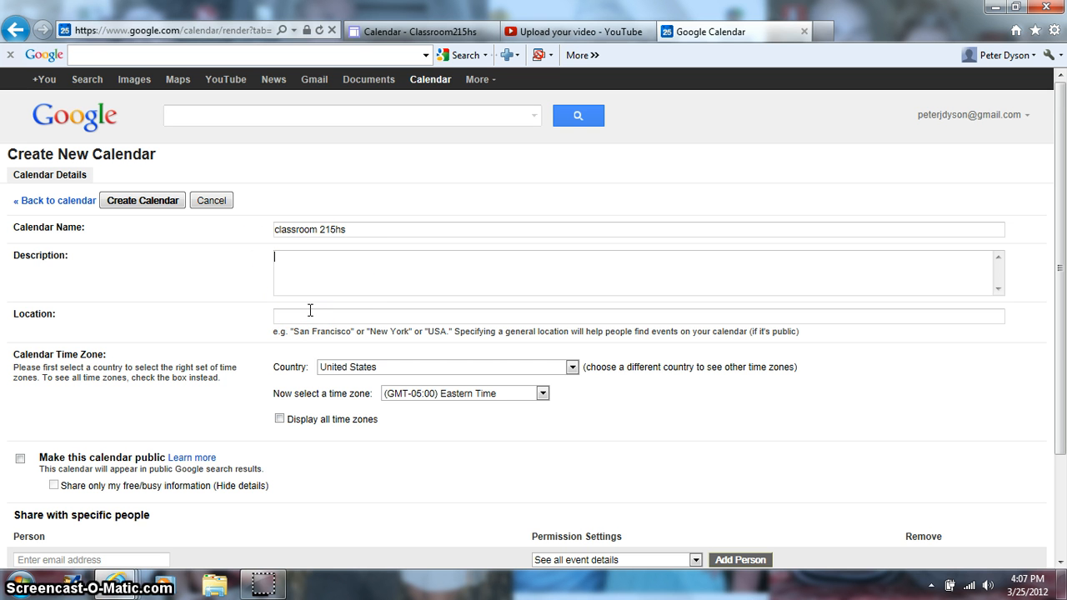
pyautogui.click(309, 267)
pyautogui.click(570, 270)
pyautogui.scroll(-3, 337, 433)
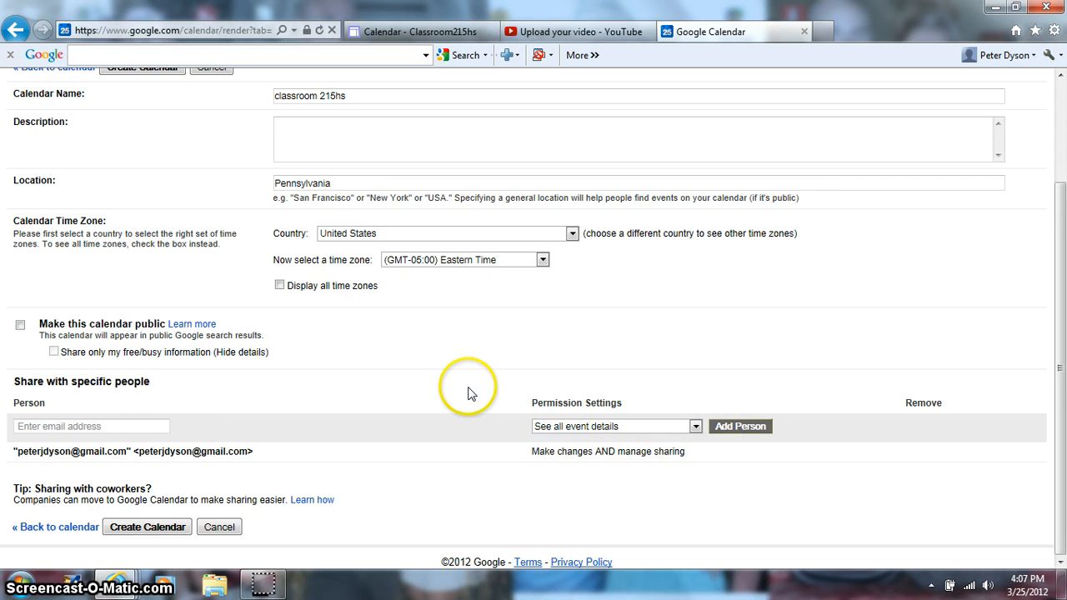
pyautogui.click(150, 534)
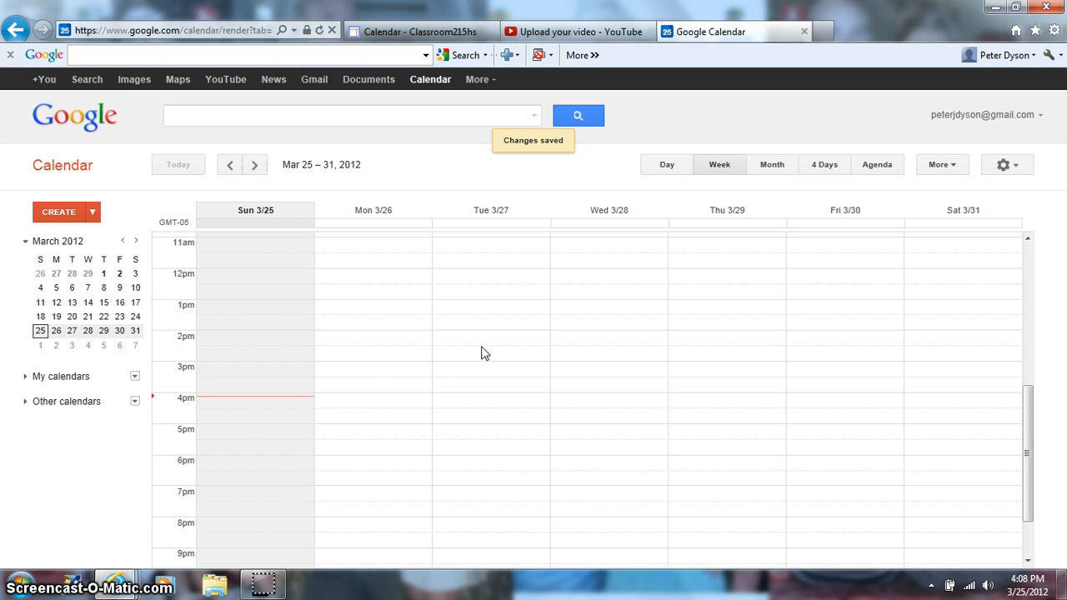
# Step: Look through the calendar's Day, Week, Month, 4 Days and Agenda views, then return to the Week view
pyautogui.click(588, 277)
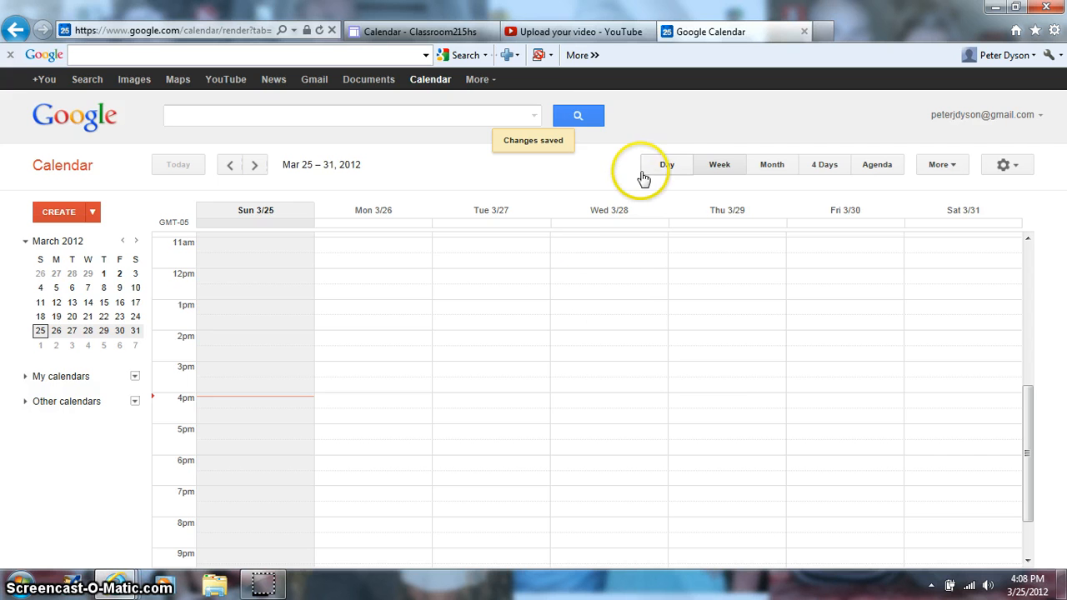
pyautogui.click(682, 169)
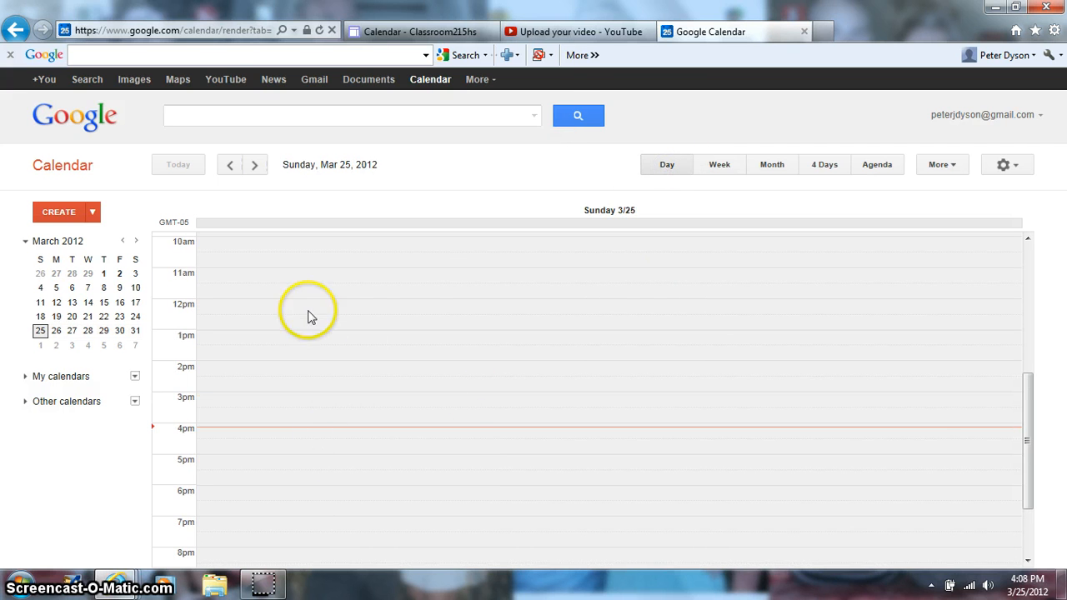
pyautogui.moveTo(1029, 445); pyautogui.dragTo(1039, 495)
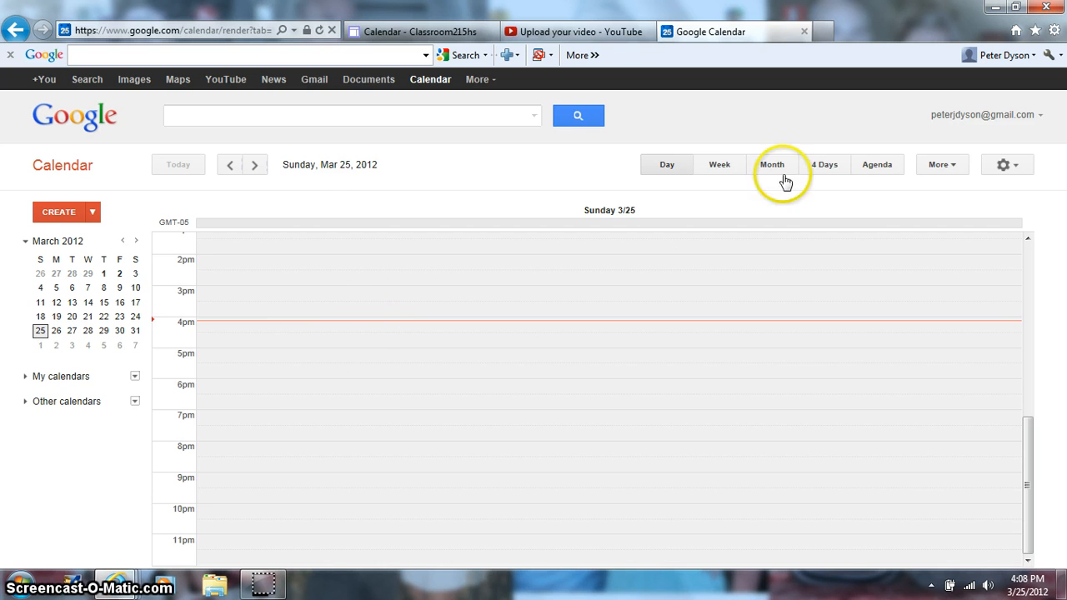
pyautogui.click(705, 165)
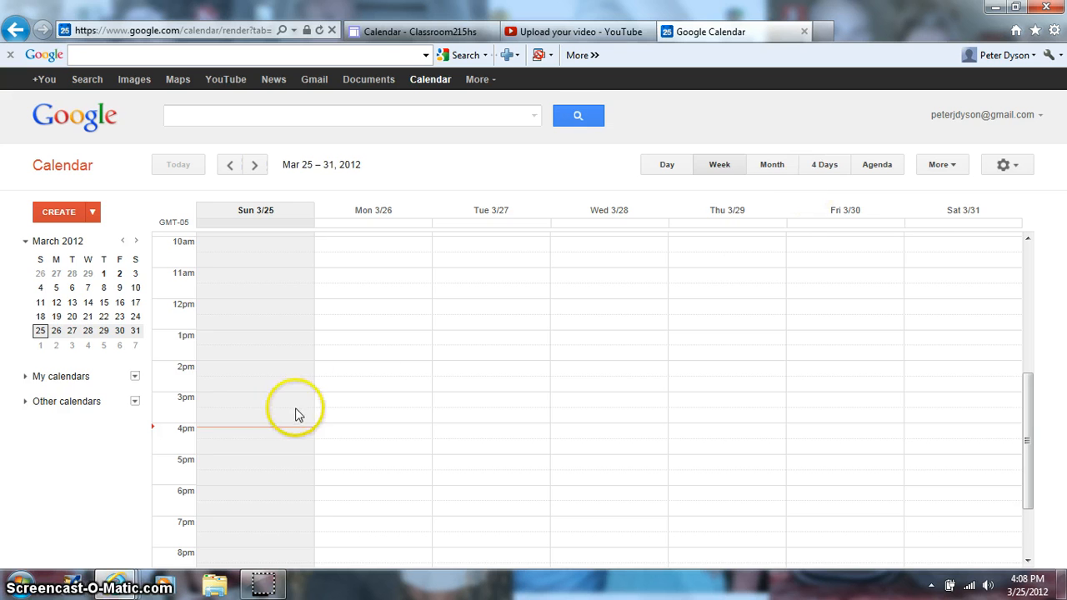
pyautogui.click(763, 165)
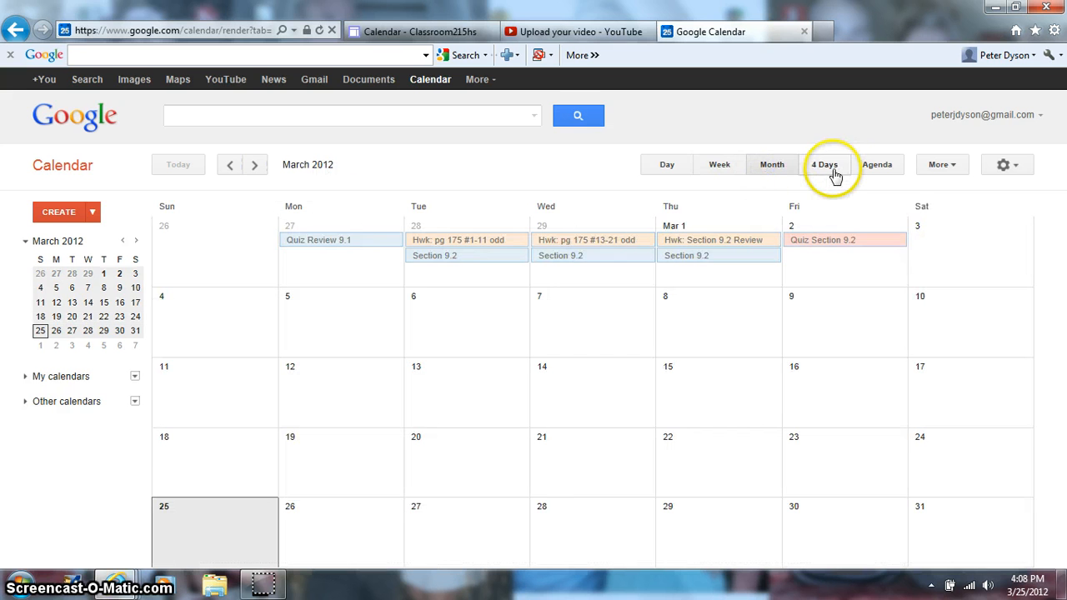
pyautogui.click(834, 175)
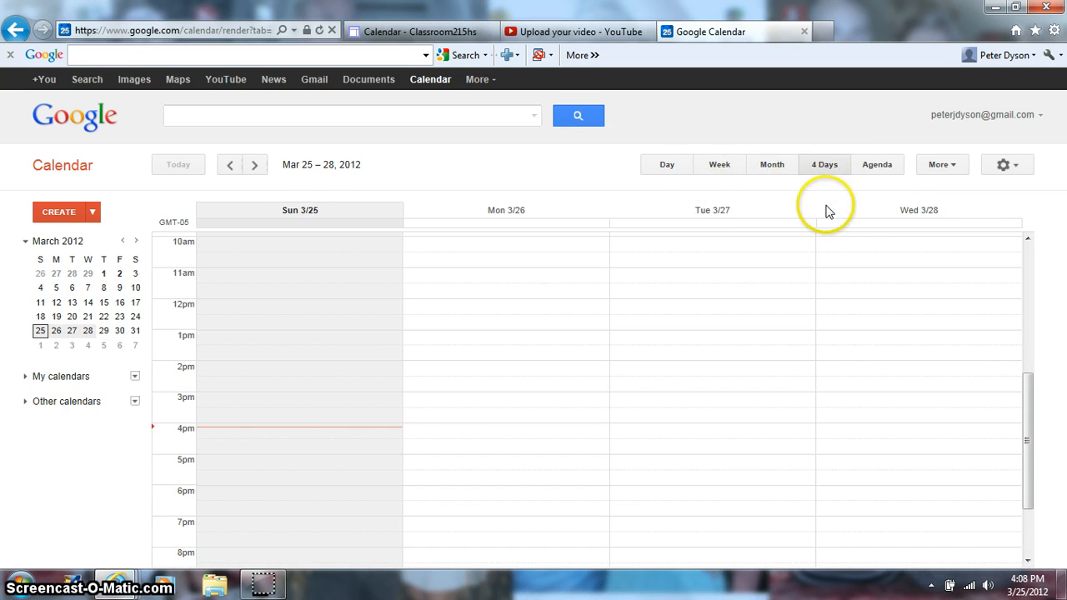
pyautogui.click(875, 173)
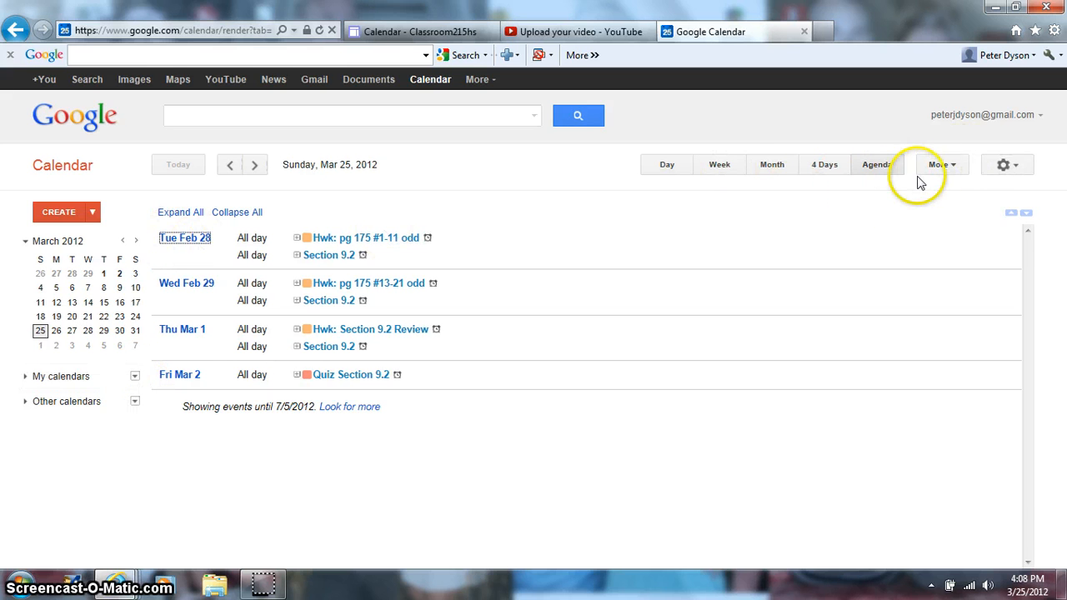
pyautogui.click(680, 165)
pyautogui.click(722, 163)
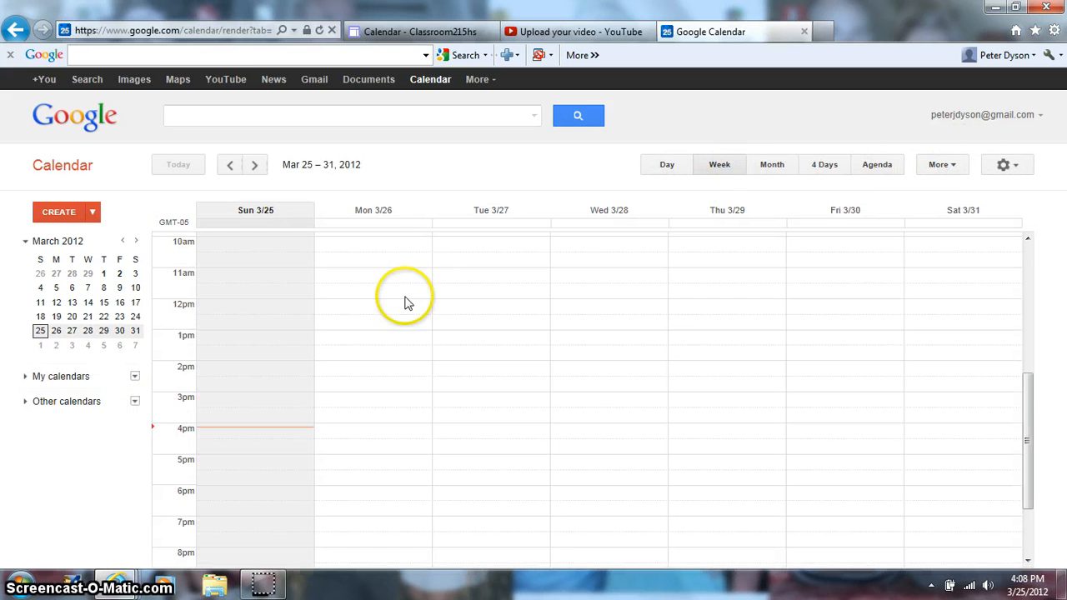
# Step: Show the week of March 11–17, 2012, browse the mini calendar's months, and collapse and expand it
pyautogui.click(88, 302)
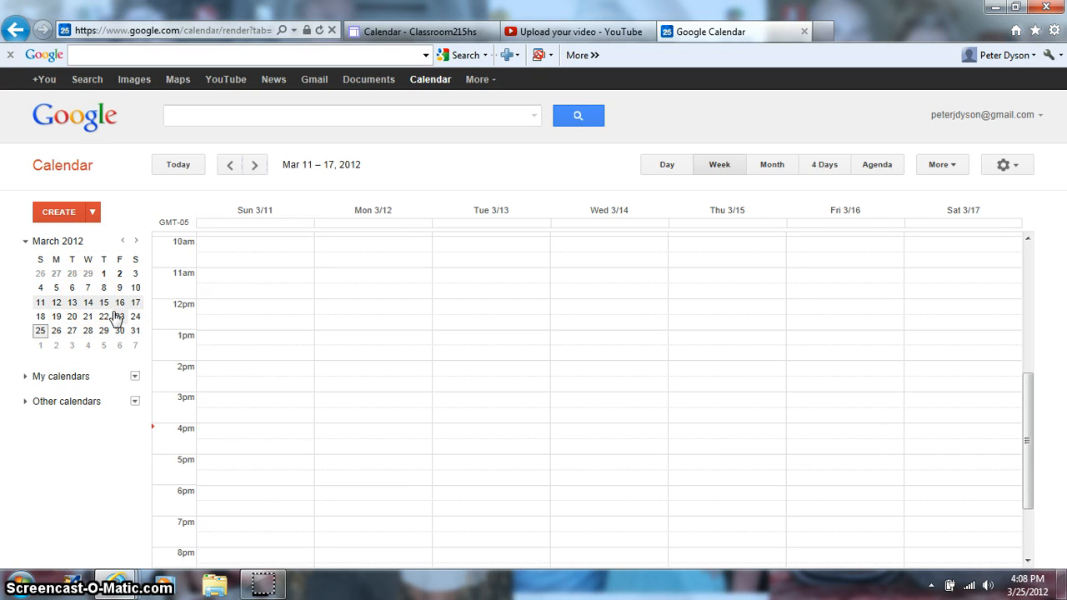
pyautogui.click(137, 242)
pyautogui.click(136, 242)
pyautogui.click(123, 241)
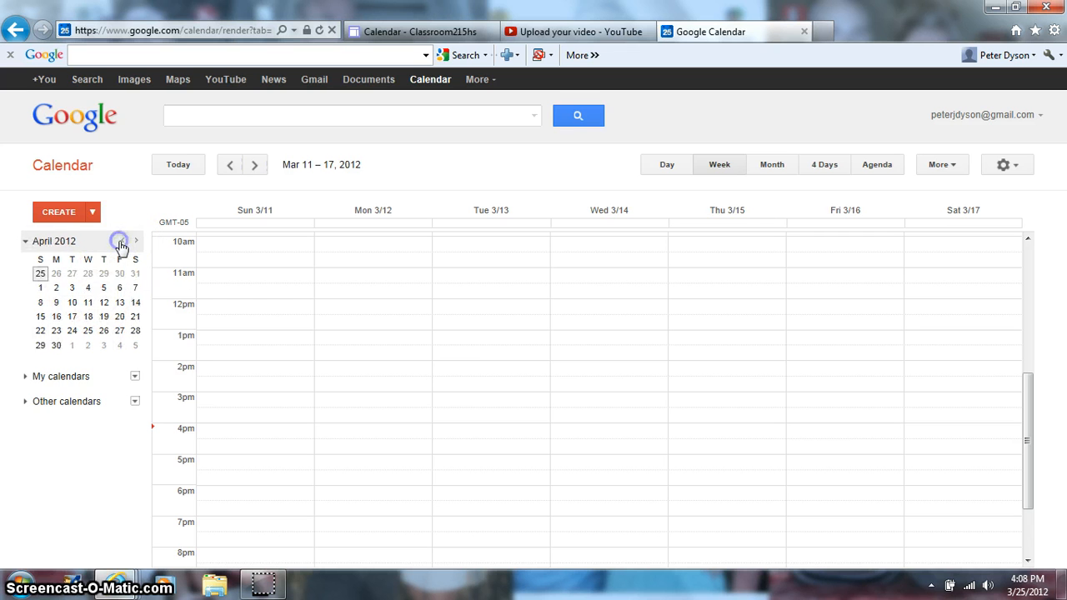
pyautogui.click(123, 241)
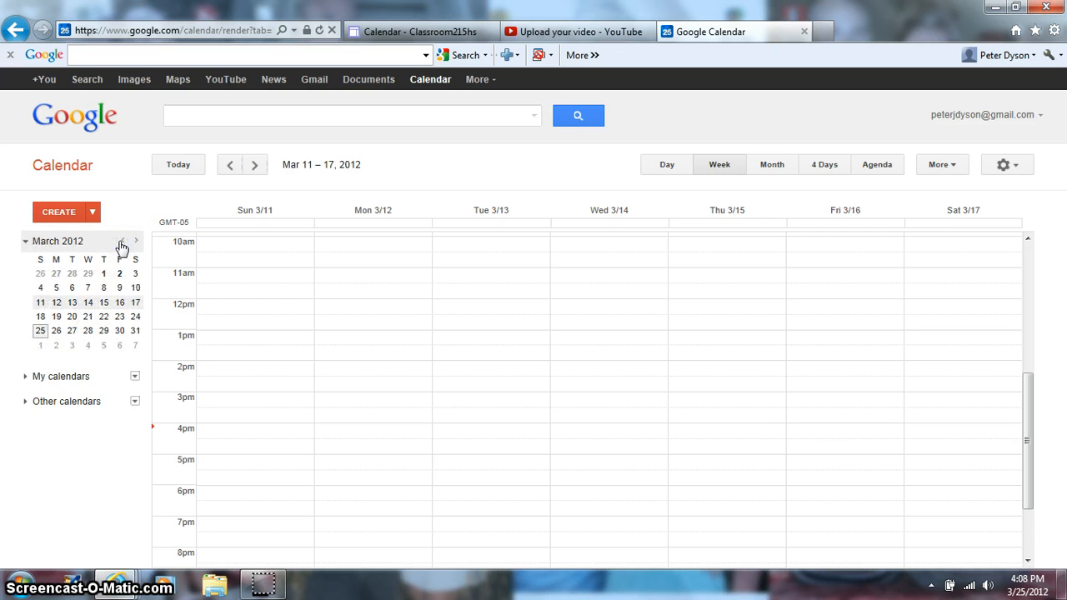
pyautogui.click(25, 241)
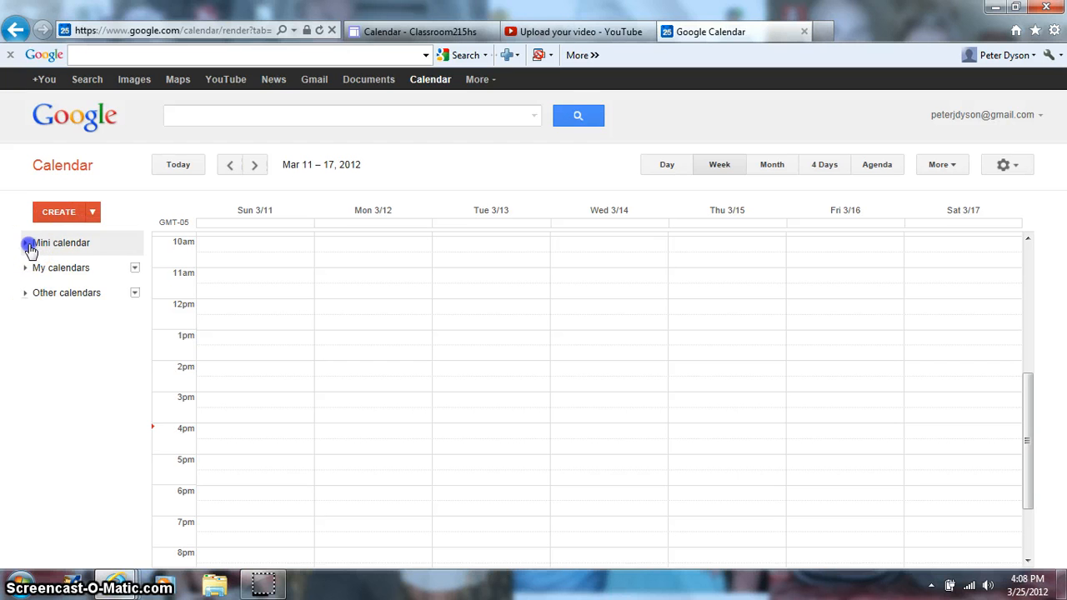
pyautogui.click(26, 242)
# Step: Create a new event on its full details page and title it "Read pages 103-112"
pyautogui.click(94, 214)
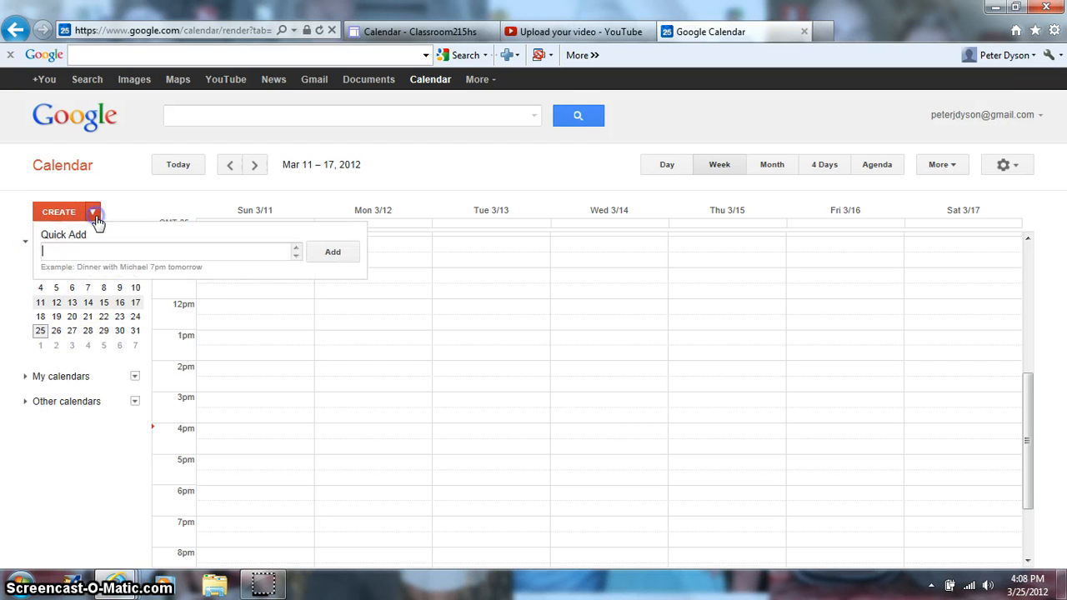
pyautogui.click(125, 209)
pyautogui.click(58, 213)
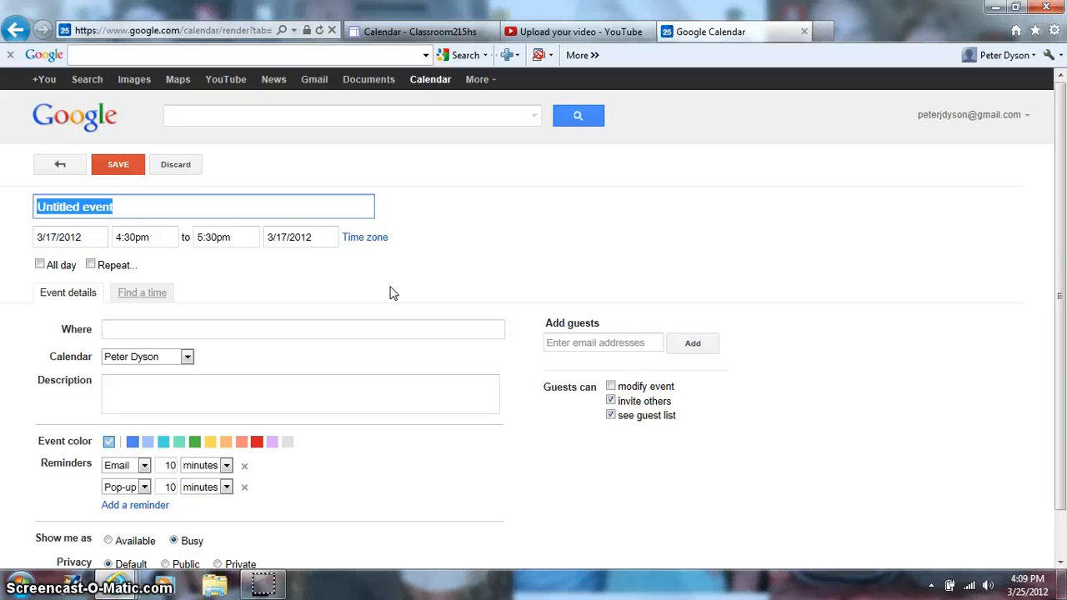
pyautogui.write('Read pages 10')
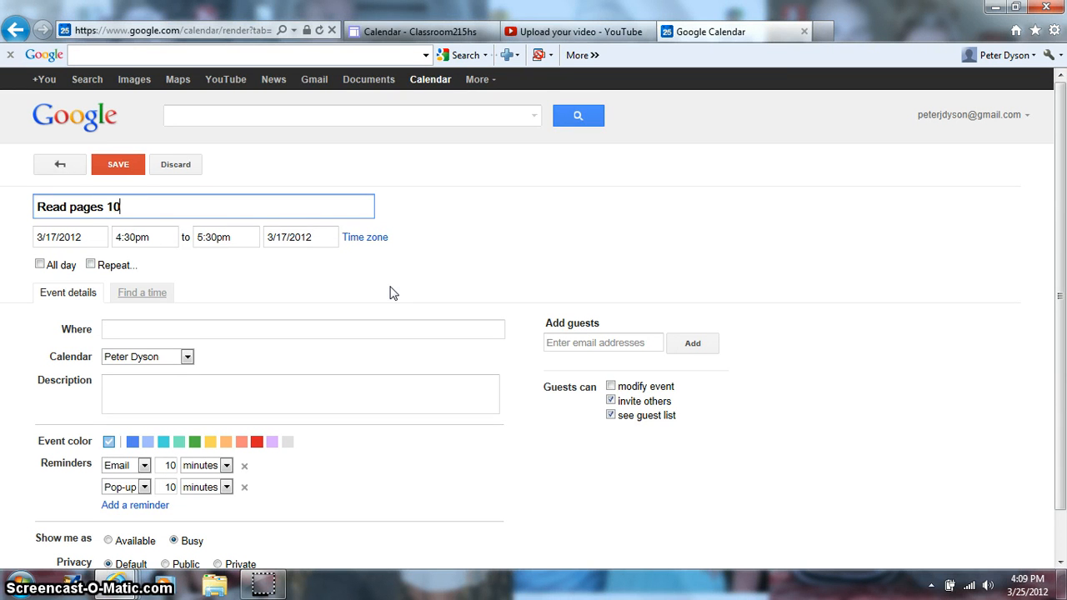
pyautogui.write('3-112')
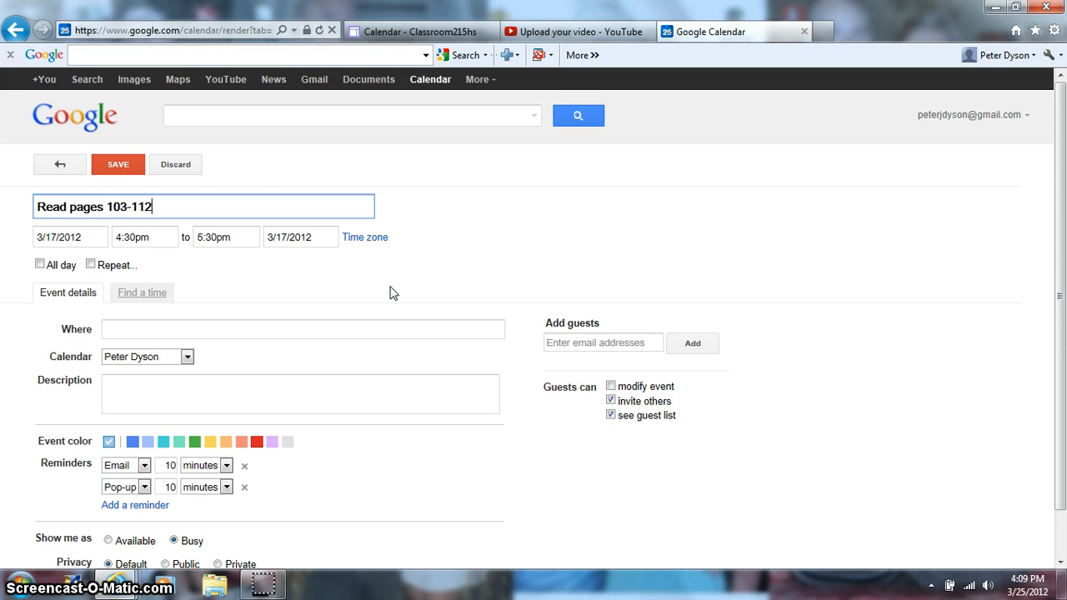
# Step: Set the event's date to 3/26/2012 and make it an all-day event
pyautogui.click(94, 237)
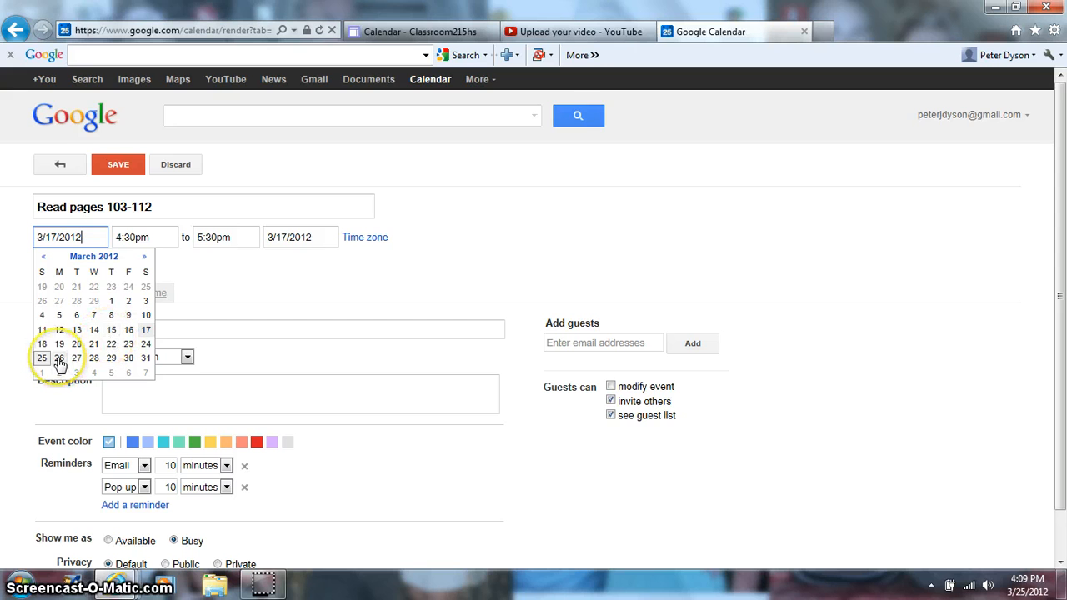
pyautogui.click(59, 358)
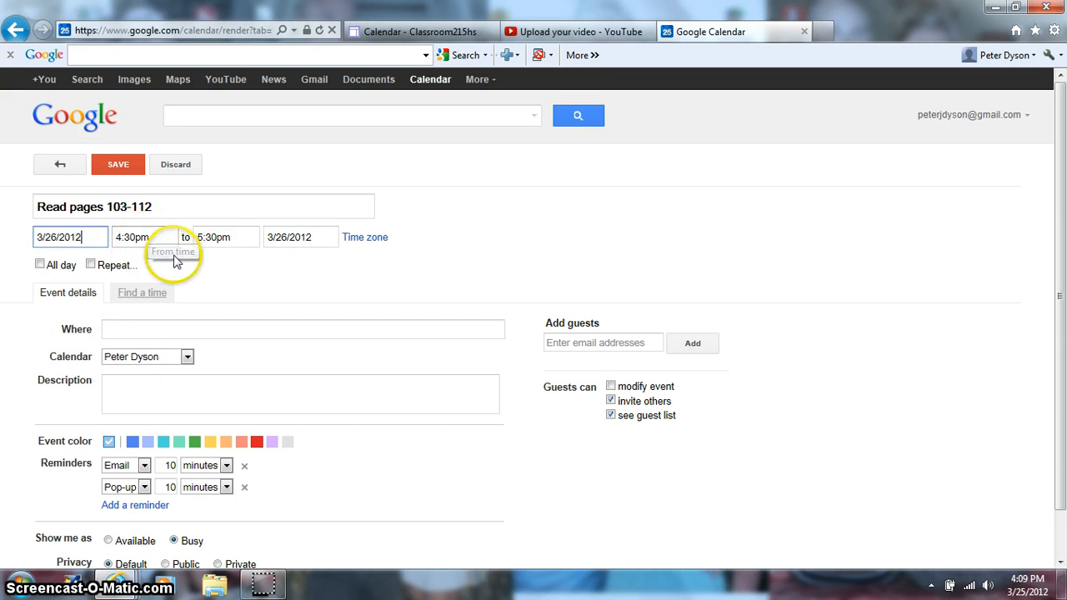
pyautogui.click(136, 237)
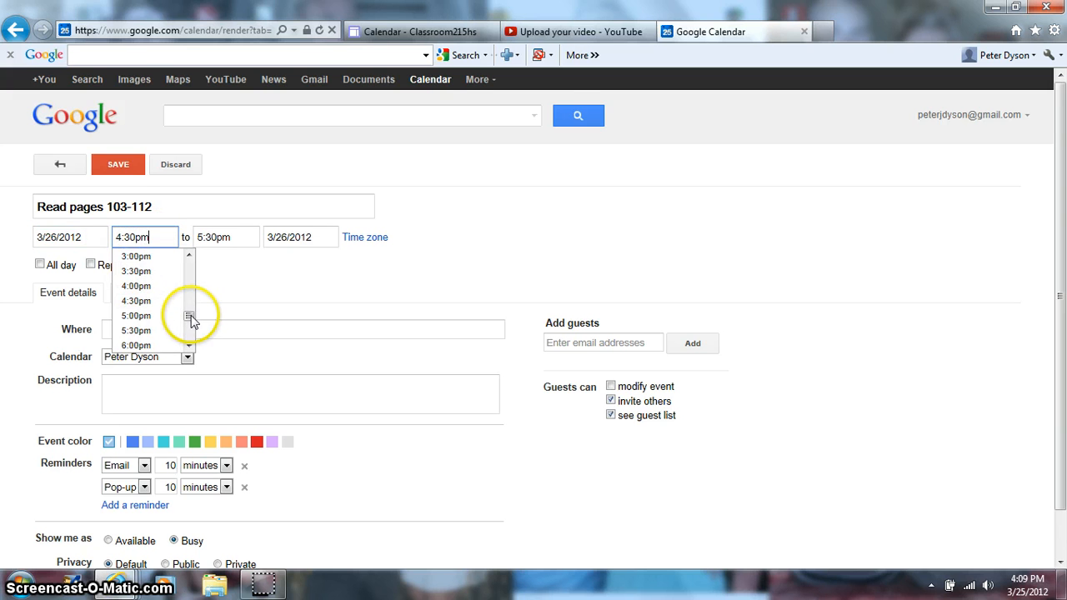
pyautogui.moveTo(193, 312); pyautogui.dragTo(182, 242)
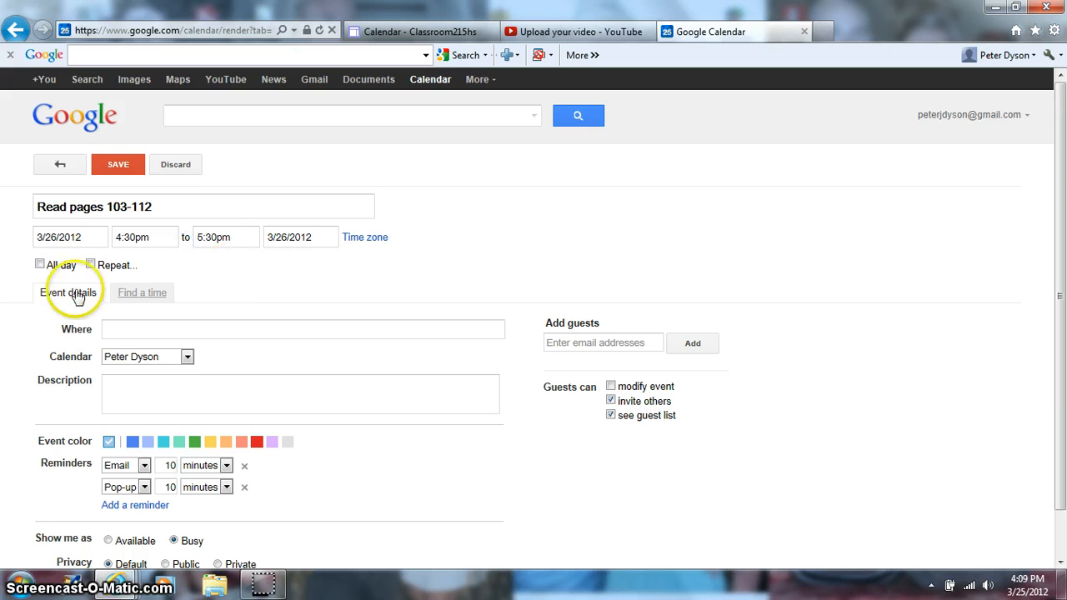
pyautogui.click(39, 265)
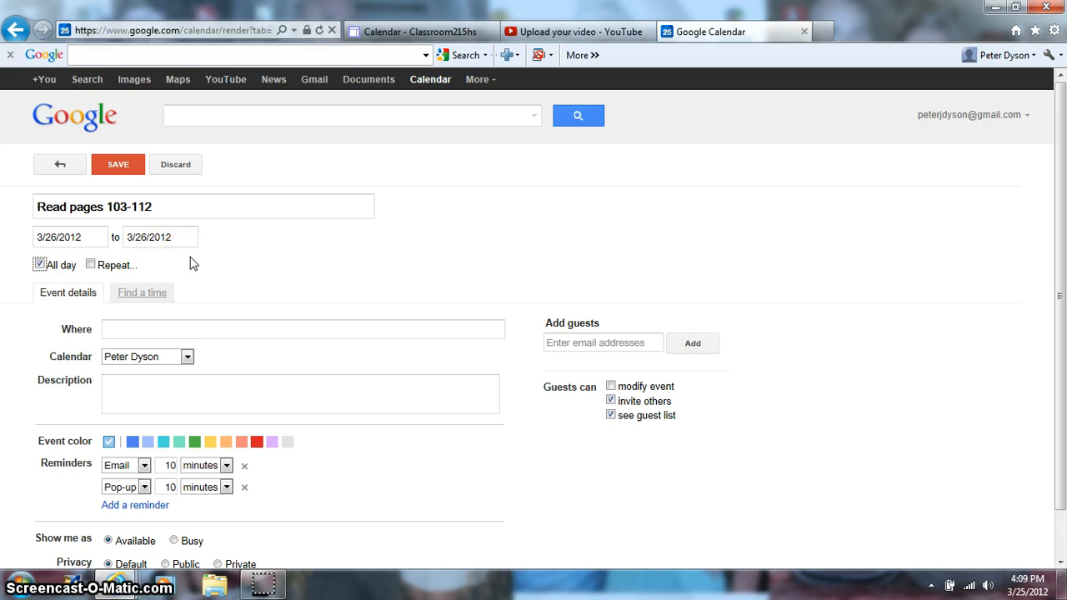
# Step: Assign the event to the classroom 215hs calendar
pyautogui.click(191, 332)
pyautogui.click(187, 357)
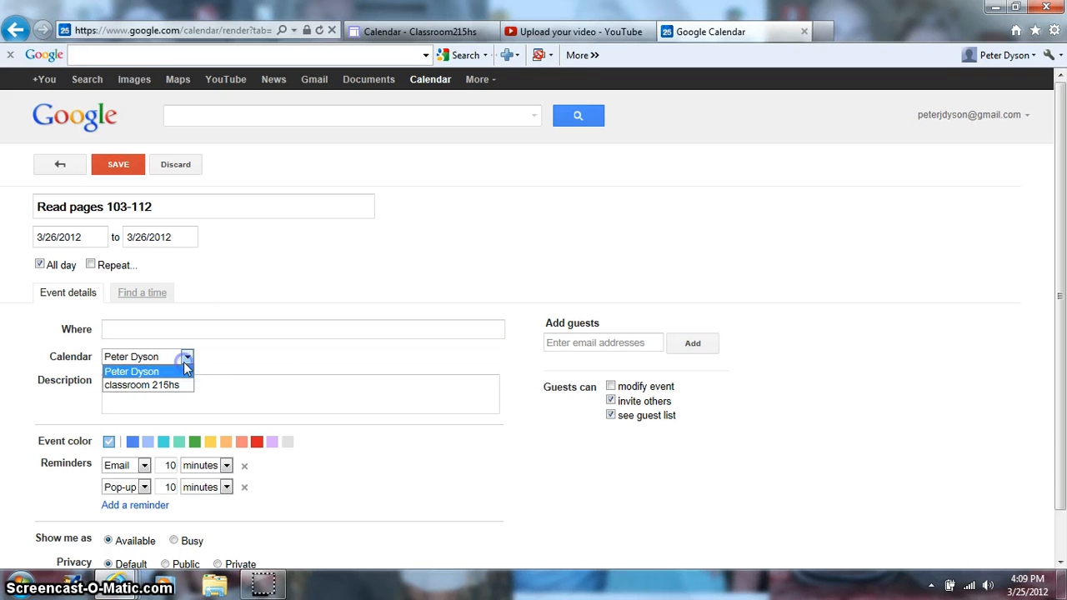
pyautogui.click(175, 380)
pyautogui.click(240, 356)
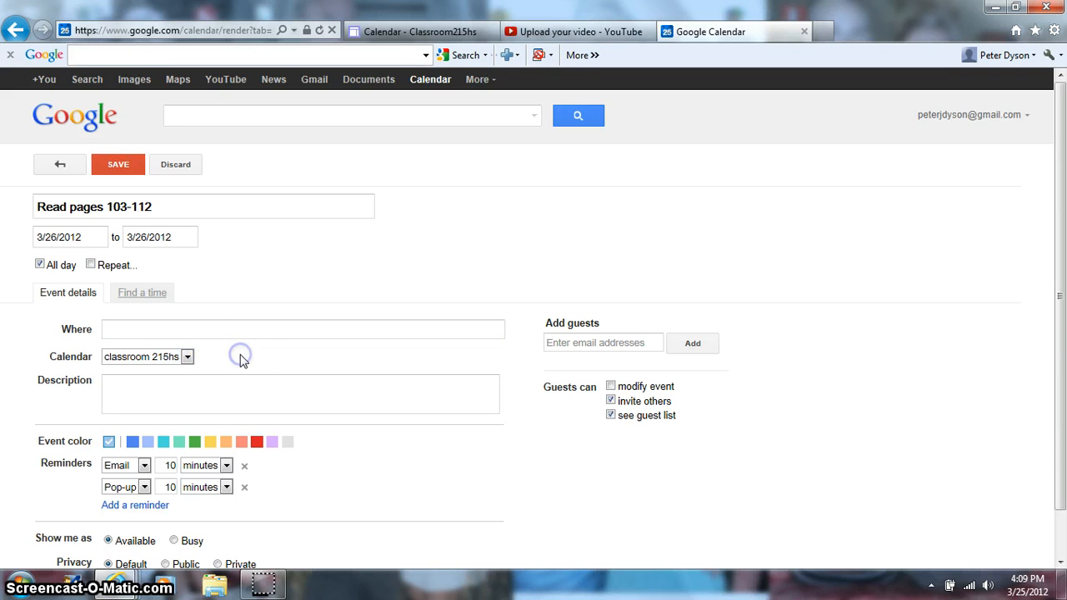
# Step: Add the prefix "Homework: " to the beginning of the event title, leaving the description blank
pyautogui.click(170, 380)
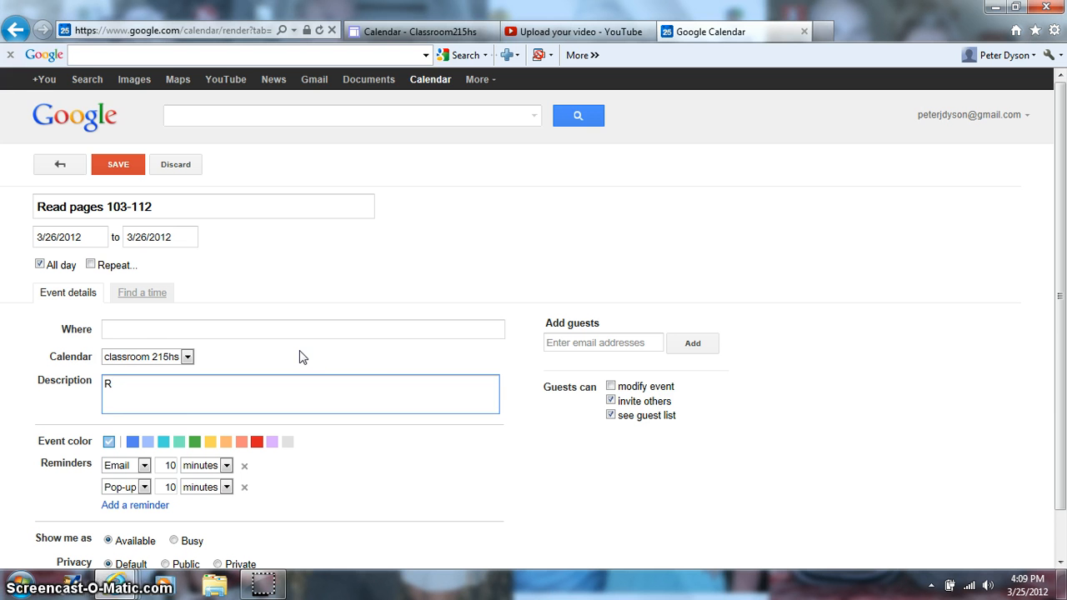
pyautogui.click(37, 206)
pyautogui.write('Homework')
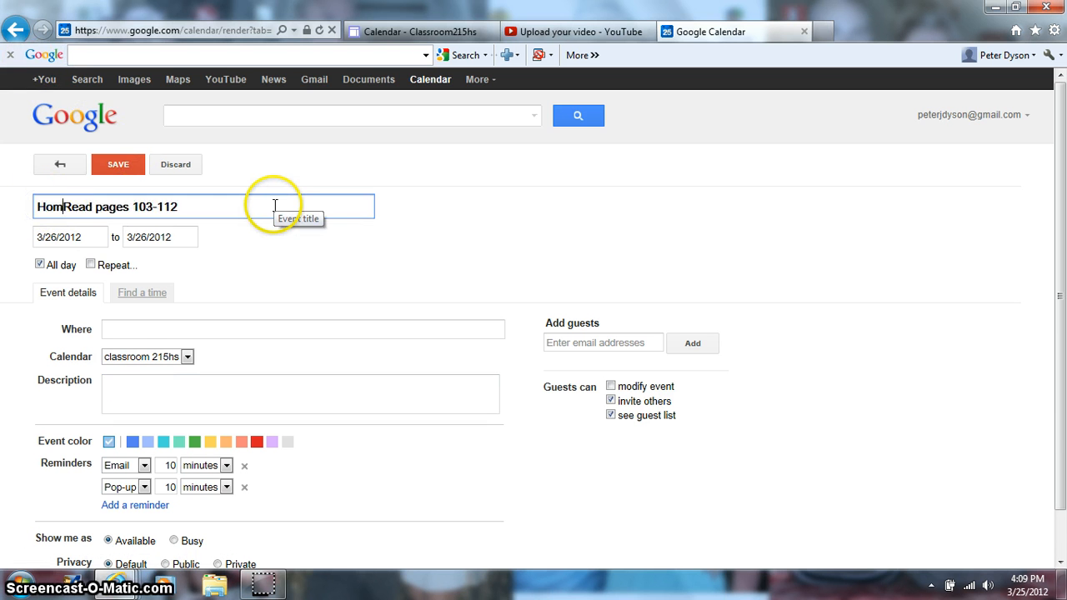
pyautogui.write('L:')
pyautogui.press('BackSpace')
pyautogui.press('BackSpace')
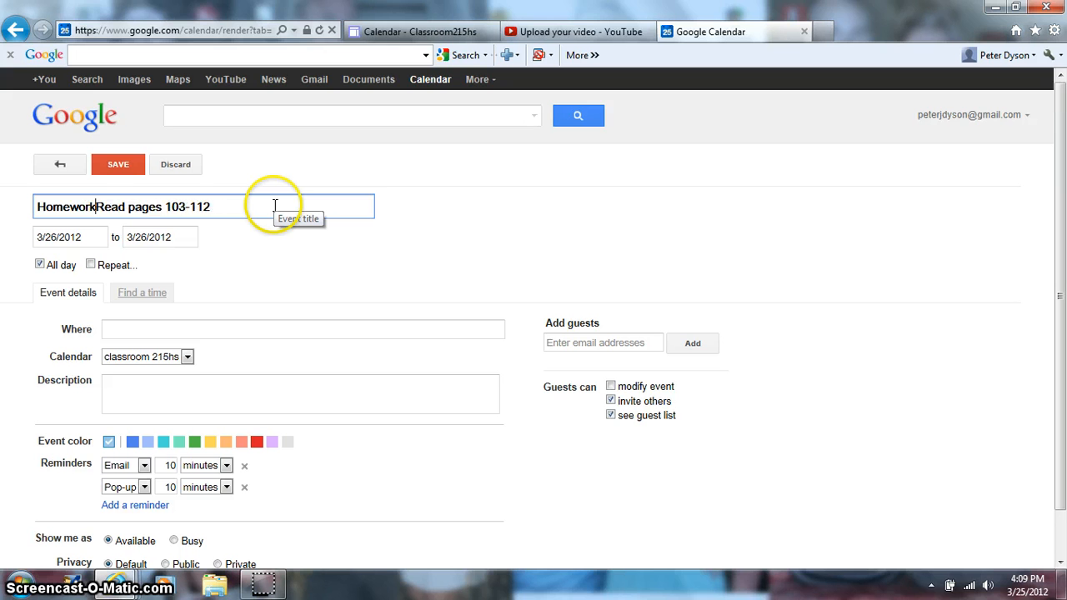
pyautogui.write(':')
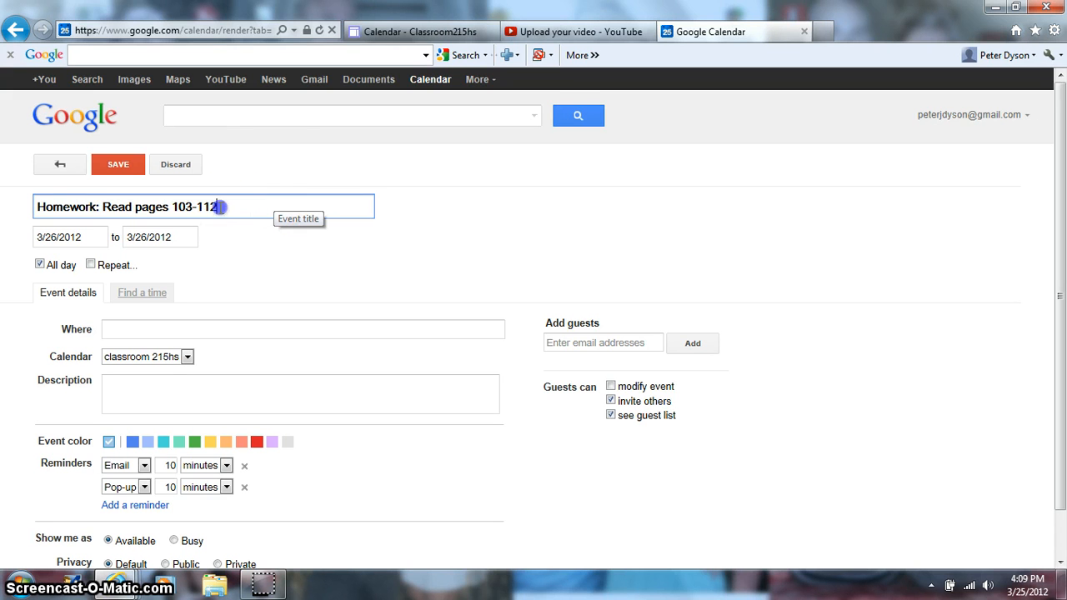
# Step: Move "Read pages 103-112" from the event title into the description and extend it to "Read pages 103-112 in SS texbook"
pyautogui.moveTo(222, 206); pyautogui.dragTo(103, 213)
pyautogui.hotkey('ctrl', 'x')
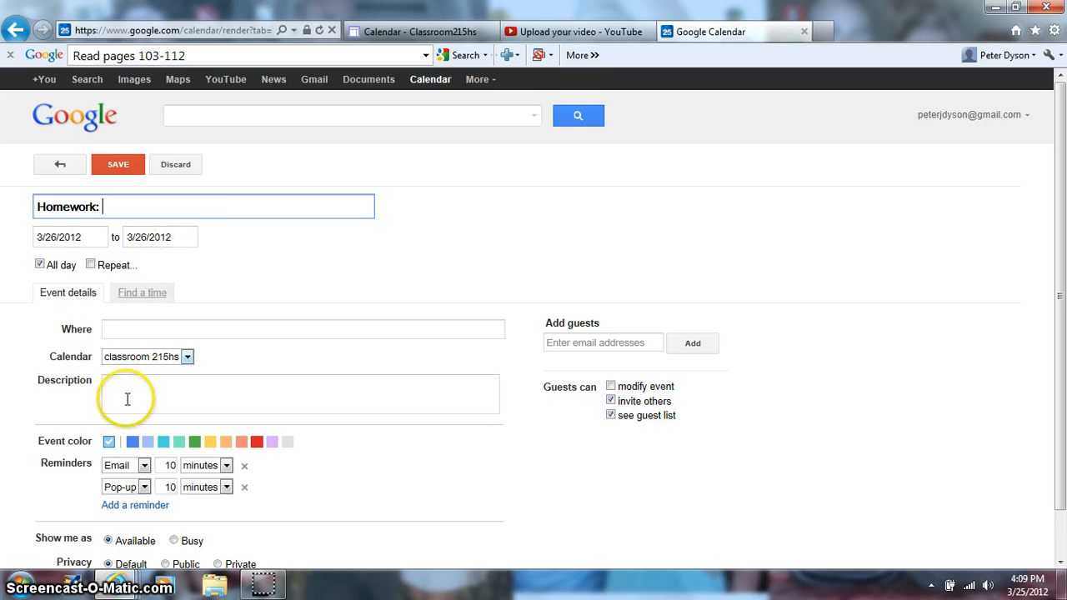
pyautogui.click(133, 398)
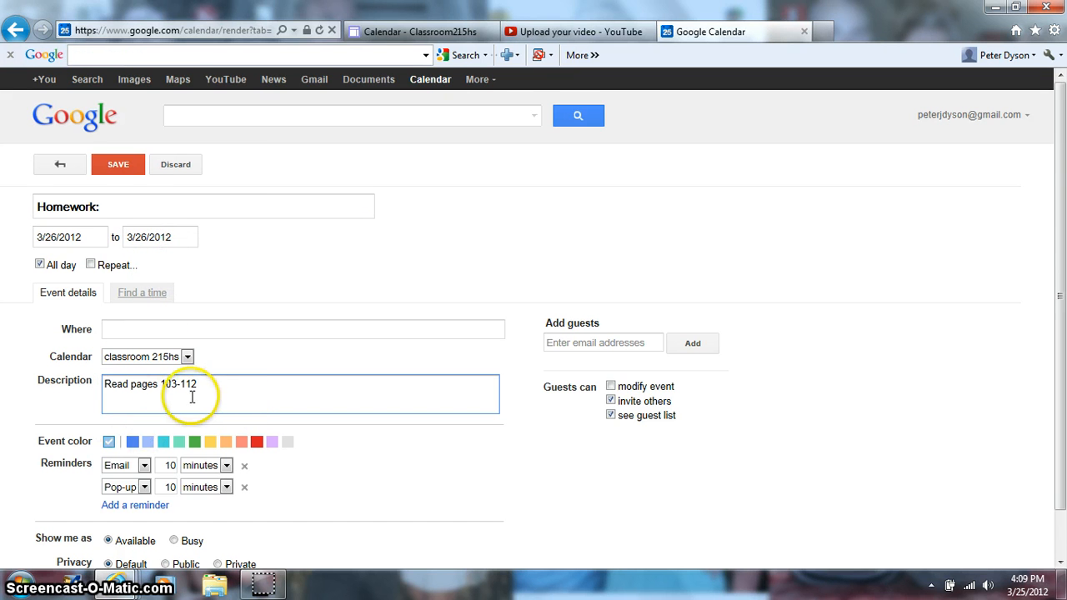
pyautogui.write(',')
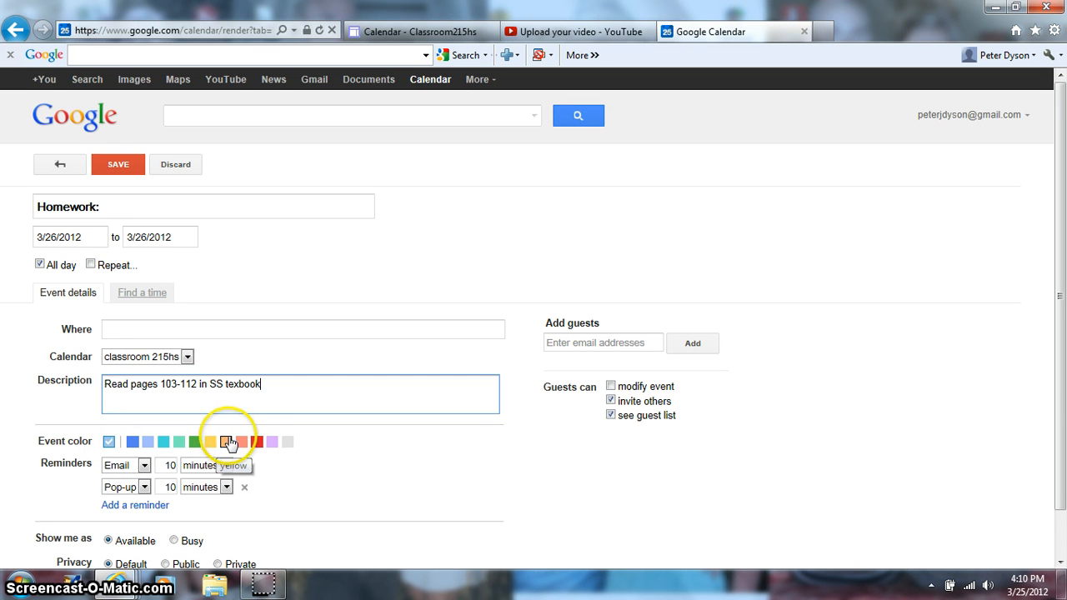
# Step: Keep the default event color, remove both the email and pop-up reminders, and save the event
pyautogui.click(257, 442)
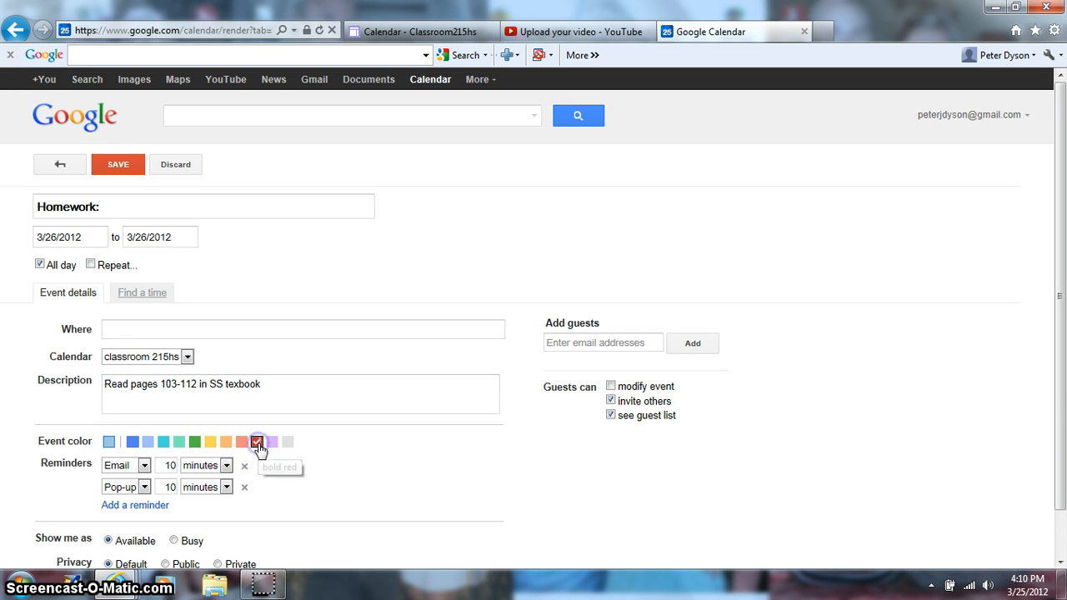
pyautogui.click(108, 441)
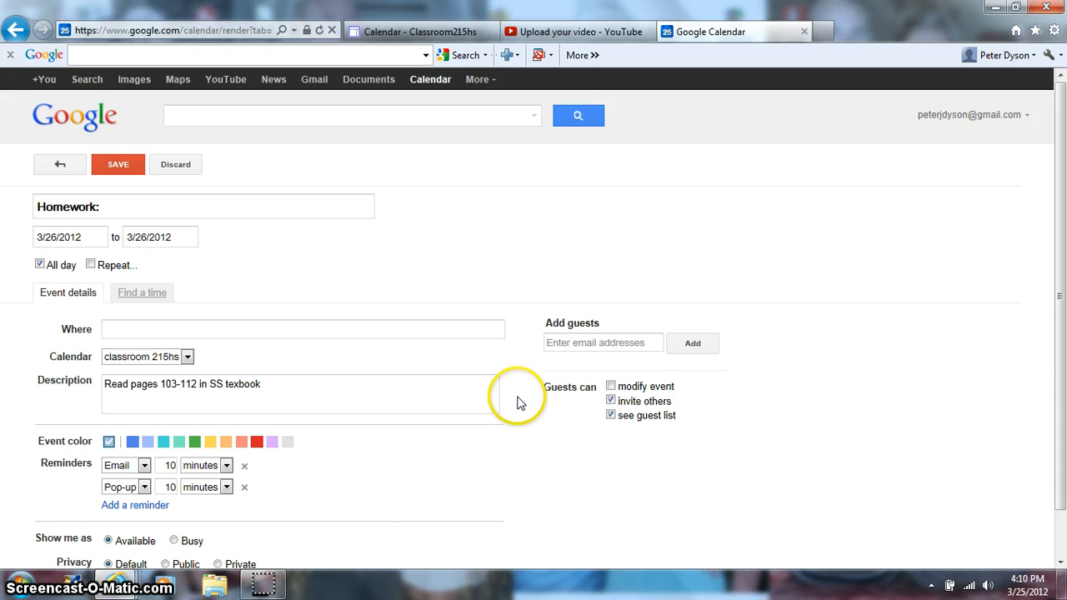
pyautogui.scroll(-1, 517, 403)
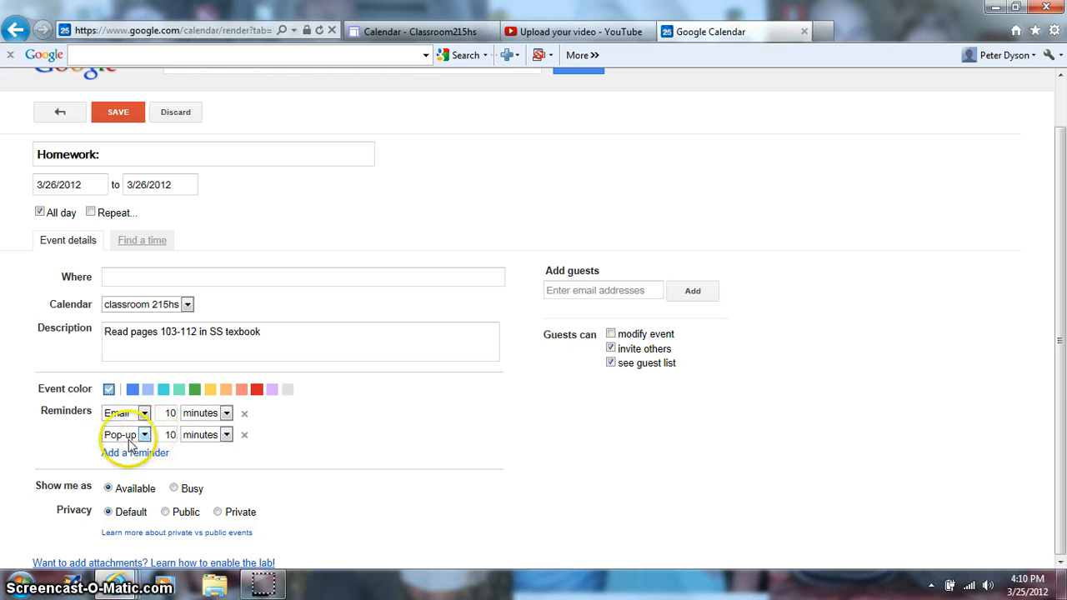
pyautogui.click(244, 435)
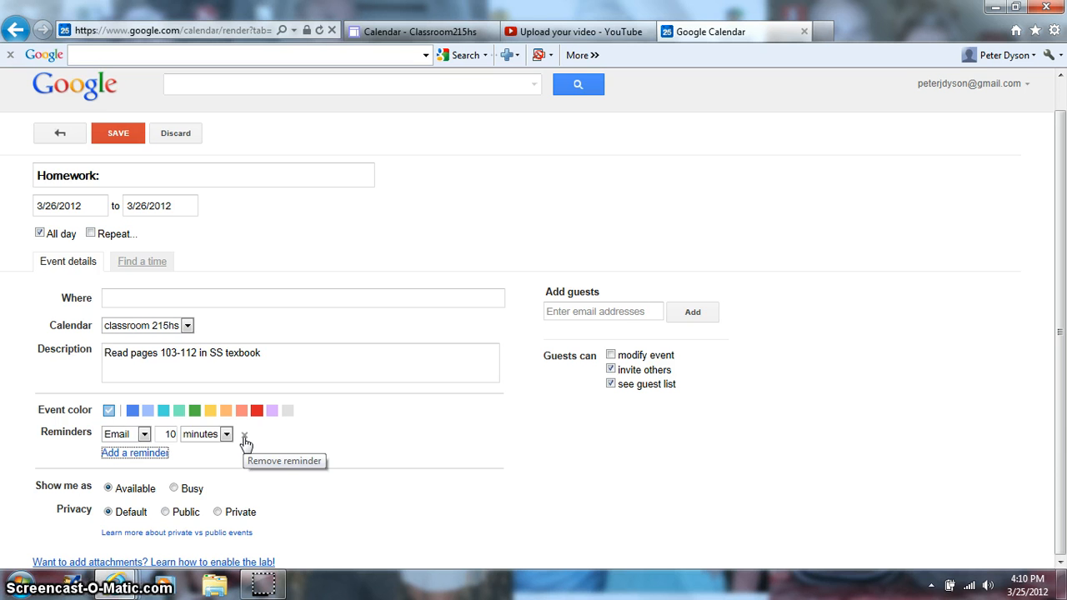
pyautogui.click(245, 435)
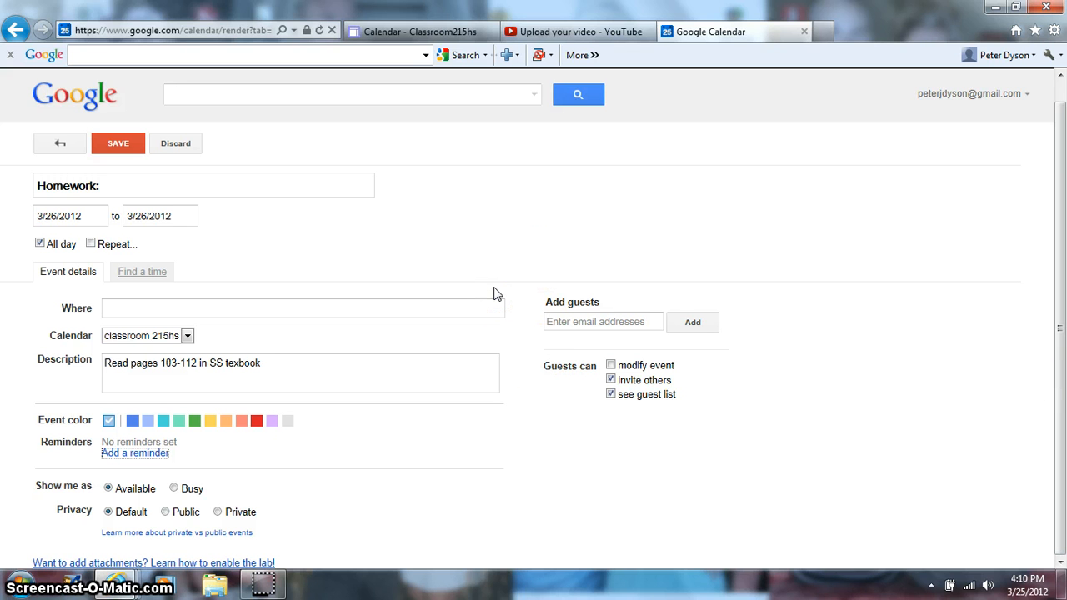
pyautogui.click(116, 146)
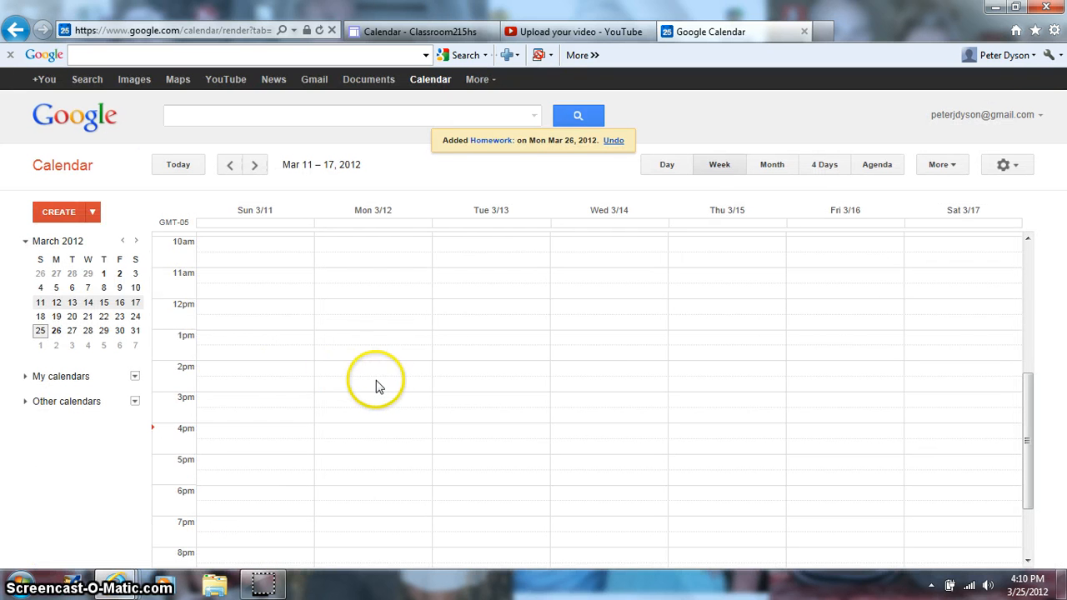
# Step: Show the week of March 25–31, 2012 and check the Homework event's details and summary on Monday 3/26
pyautogui.click(53, 332)
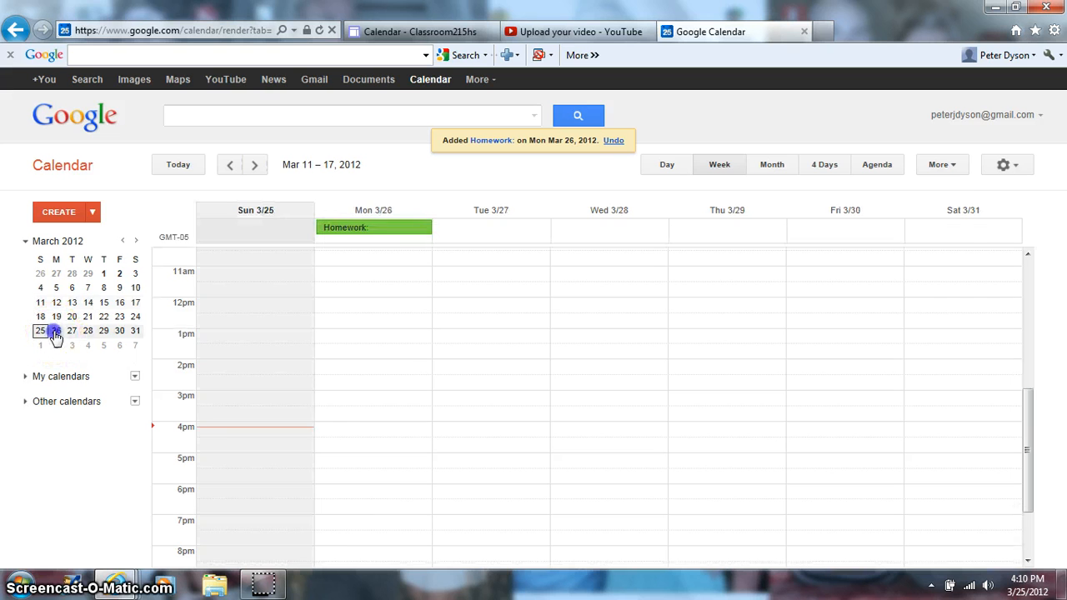
pyautogui.click(367, 231)
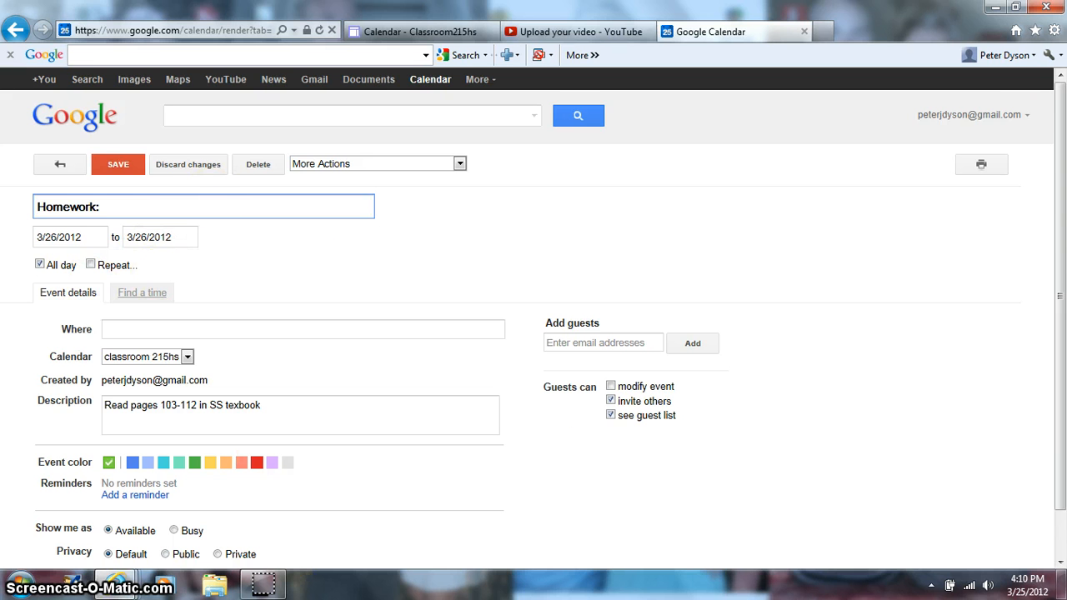
pyautogui.click(120, 164)
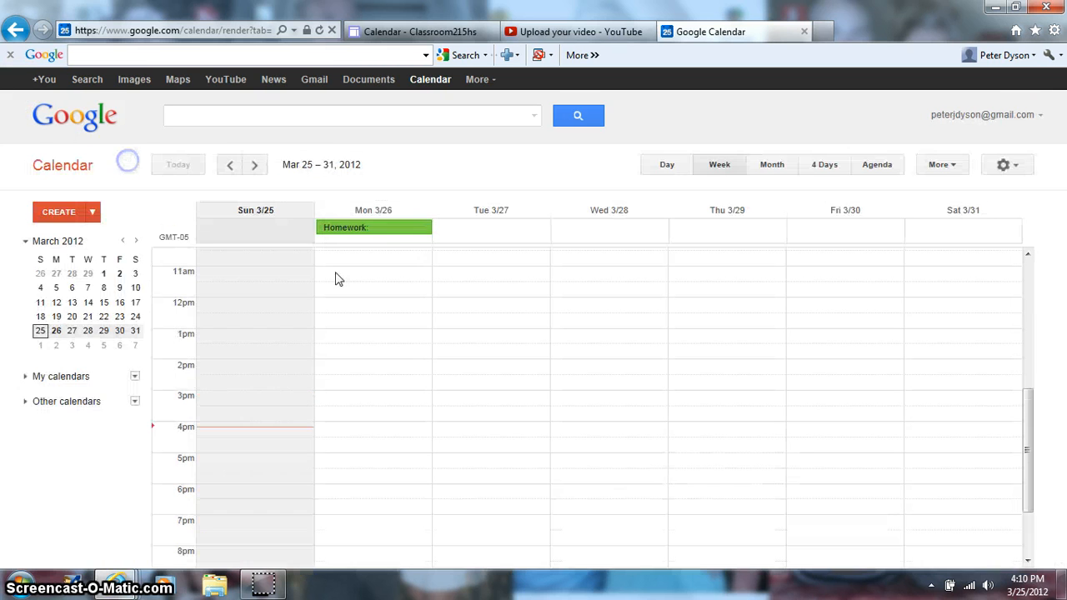
pyautogui.rightClick(387, 226)
pyautogui.click(380, 227)
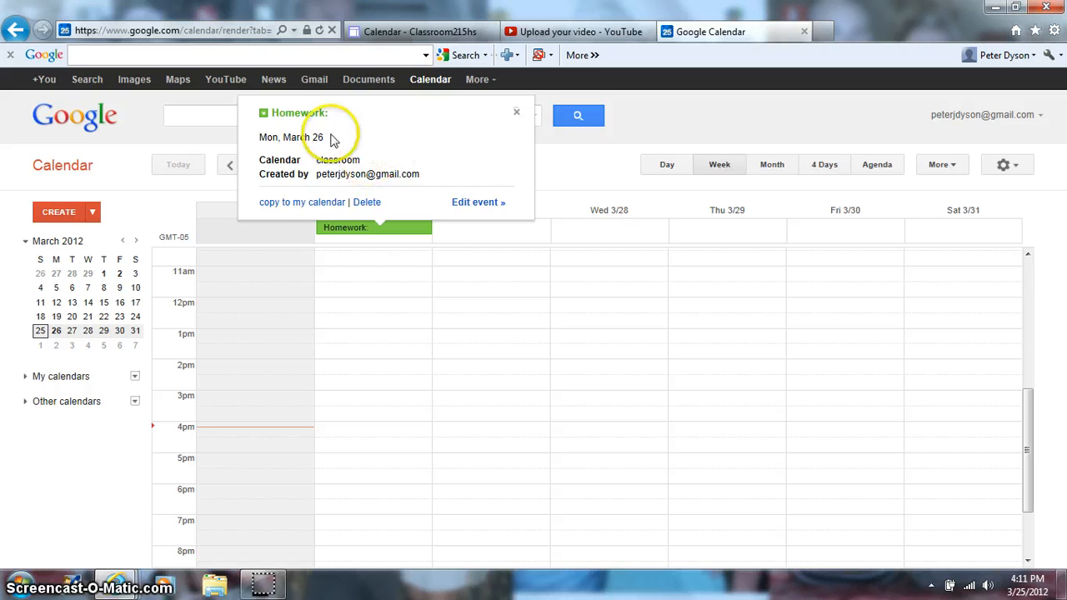
pyautogui.click(512, 110)
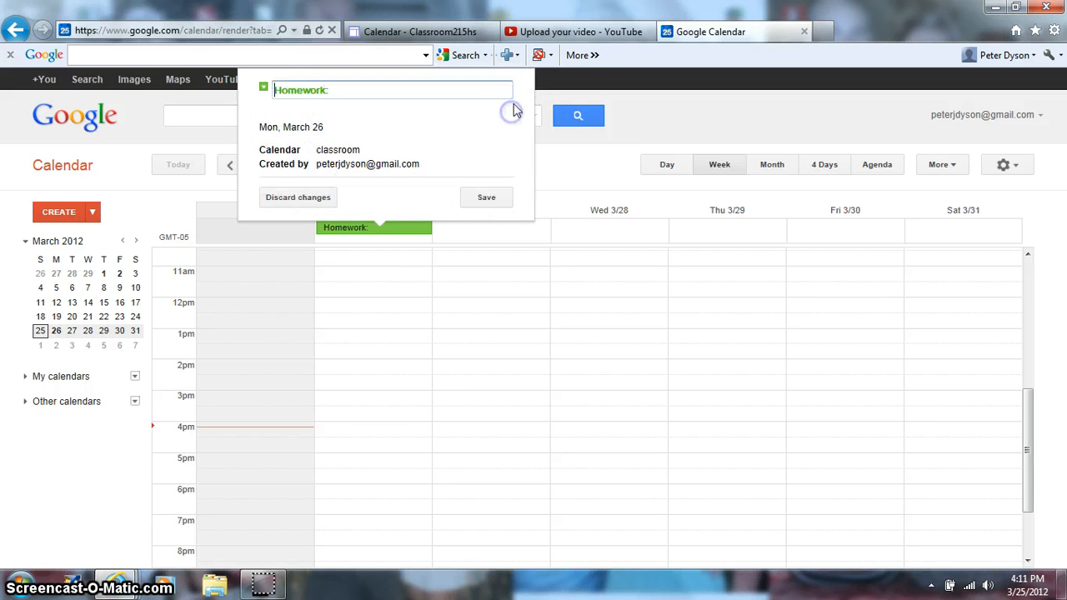
pyautogui.click(408, 296)
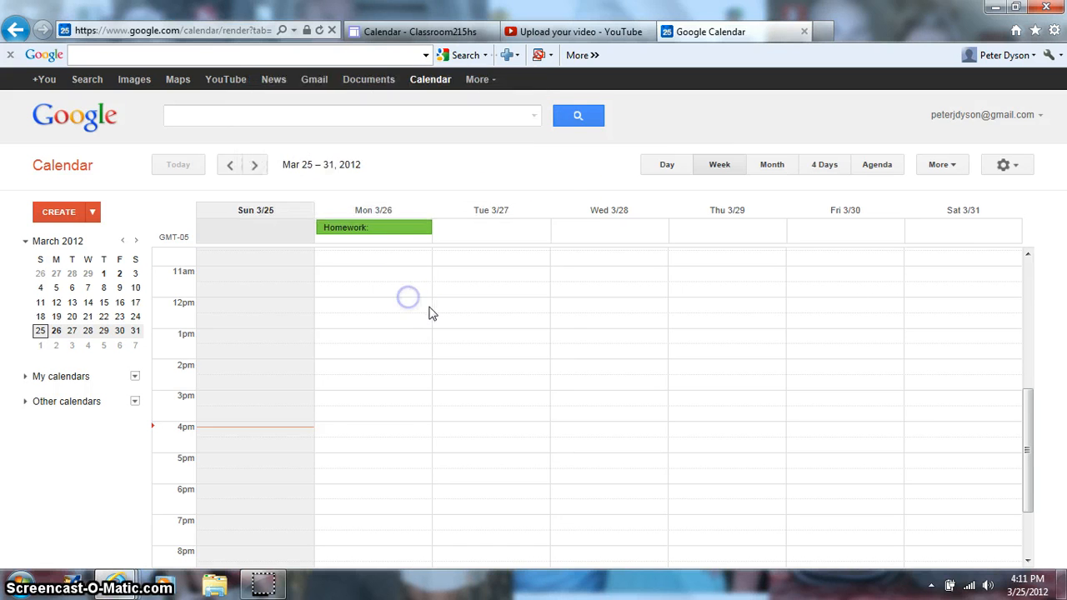
pyautogui.click(959, 167)
pyautogui.click(952, 210)
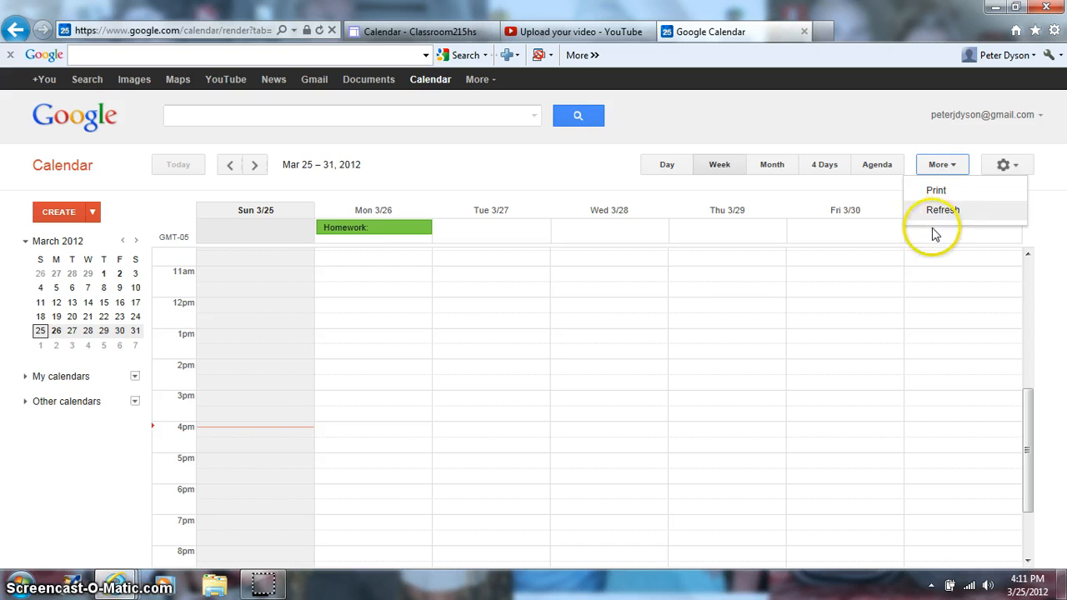
pyautogui.click(601, 290)
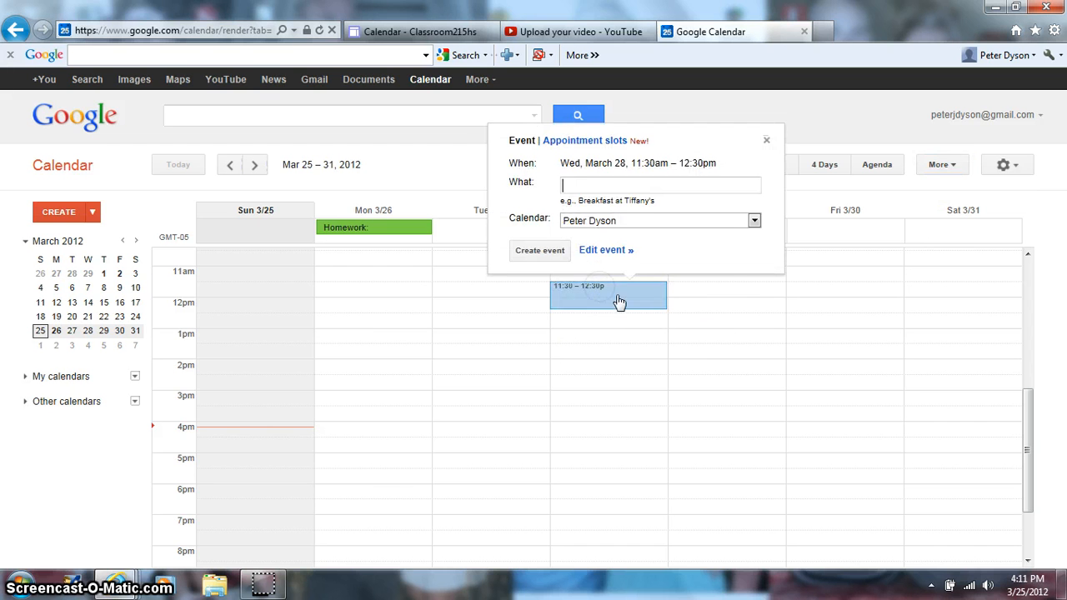
pyautogui.click(745, 368)
pyautogui.click(1058, 307)
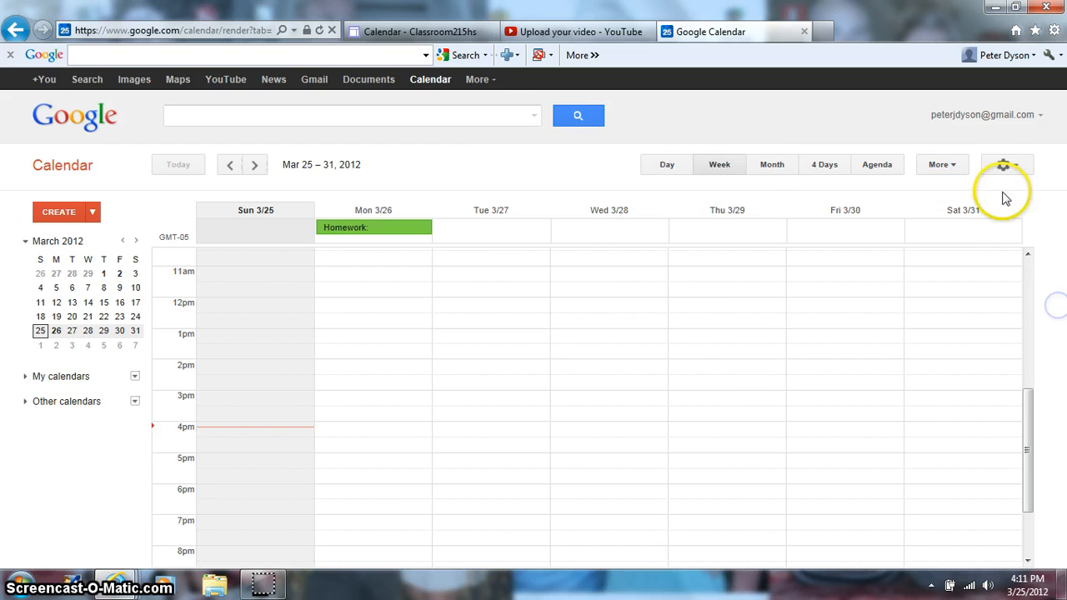
# Step: Try the Cozy and Compact display densities, and switch back to Comfortable
pyautogui.click(1004, 165)
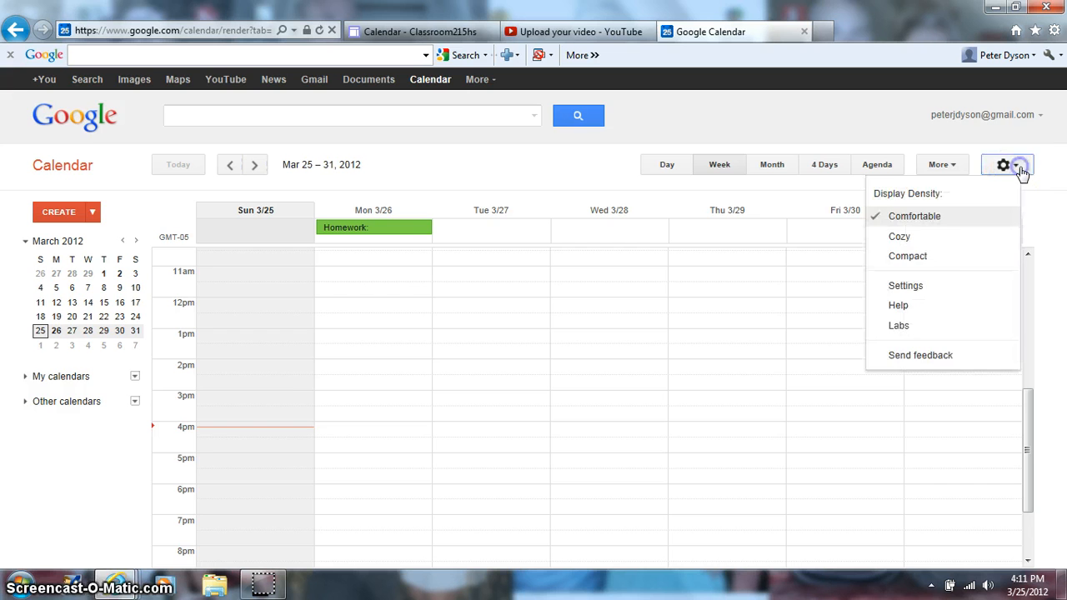
pyautogui.click(935, 238)
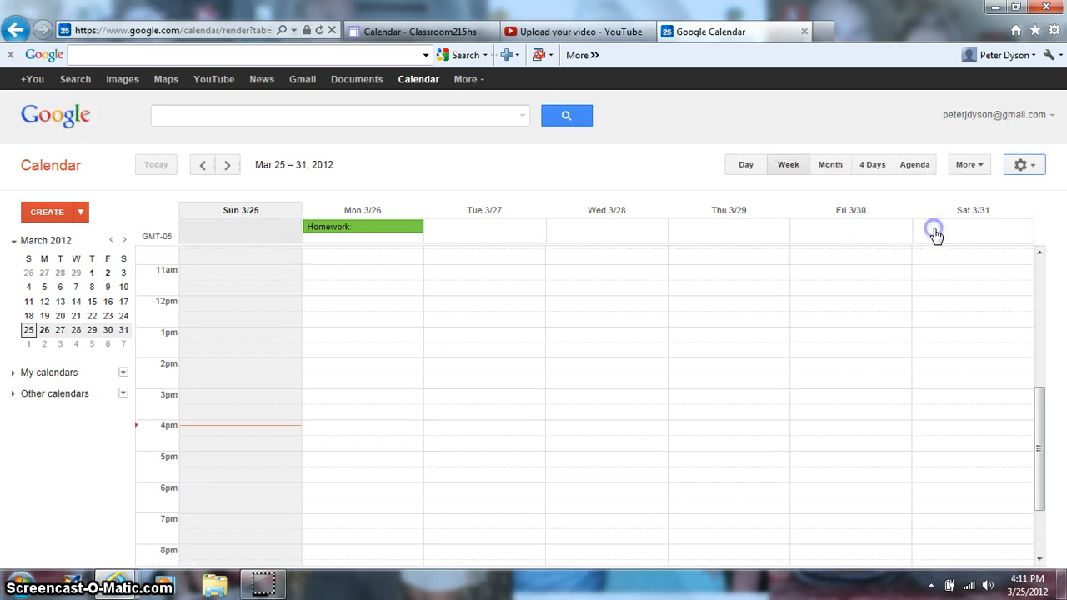
pyautogui.click(1034, 167)
pyautogui.click(986, 254)
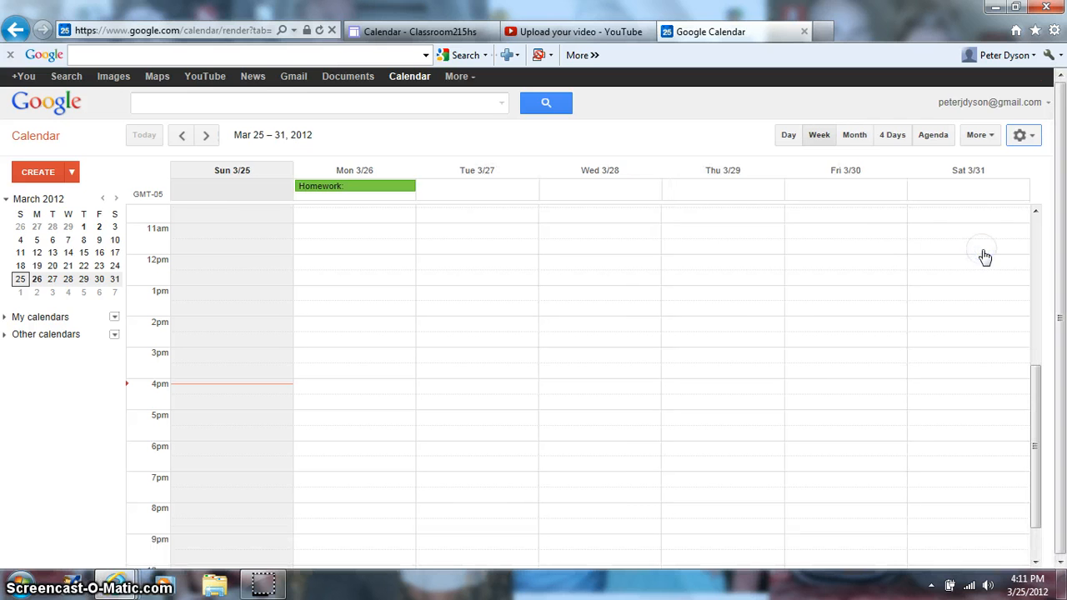
pyautogui.click(1024, 134)
pyautogui.click(1007, 190)
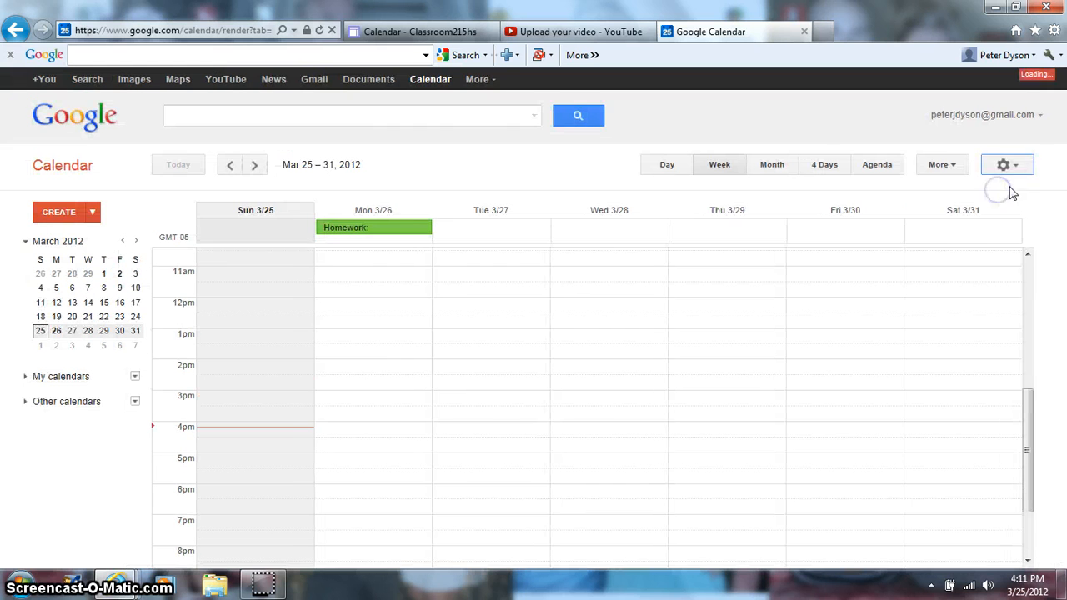
# Step: Open the calendar settings and look through all the General options, from language to keyboard shortcuts
pyautogui.click(1026, 166)
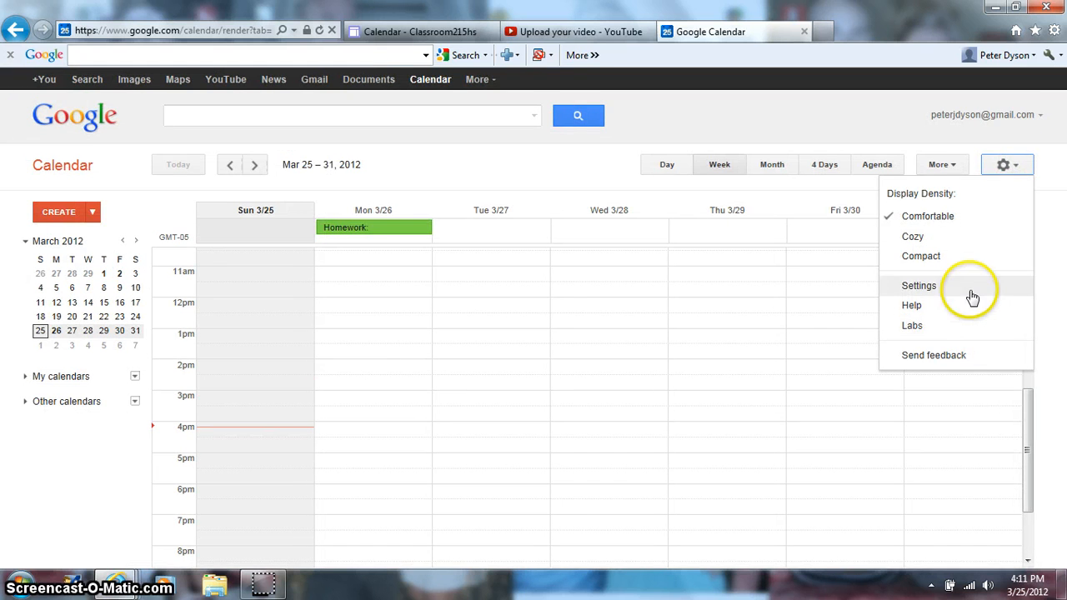
pyautogui.click(970, 285)
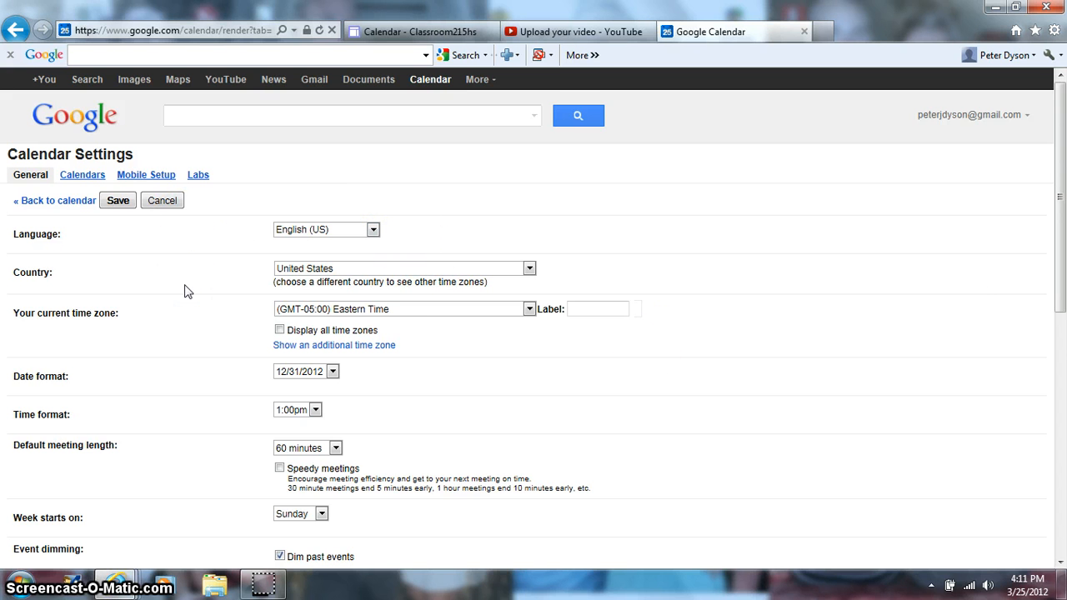
pyautogui.scroll(-5, 188, 291)
pyautogui.scroll(3, 187, 291)
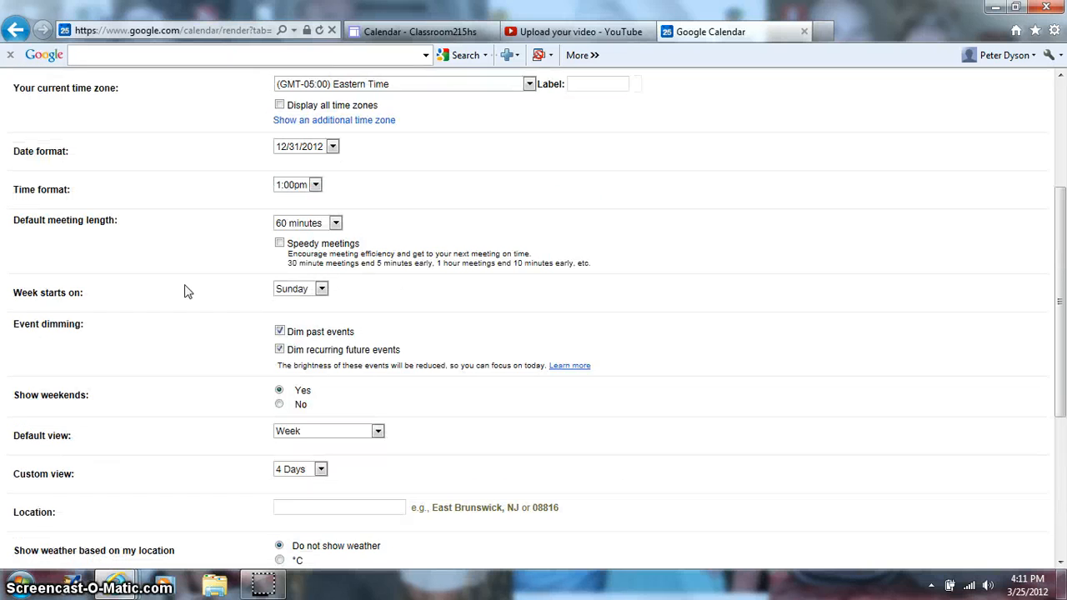
pyautogui.scroll(2, 188, 291)
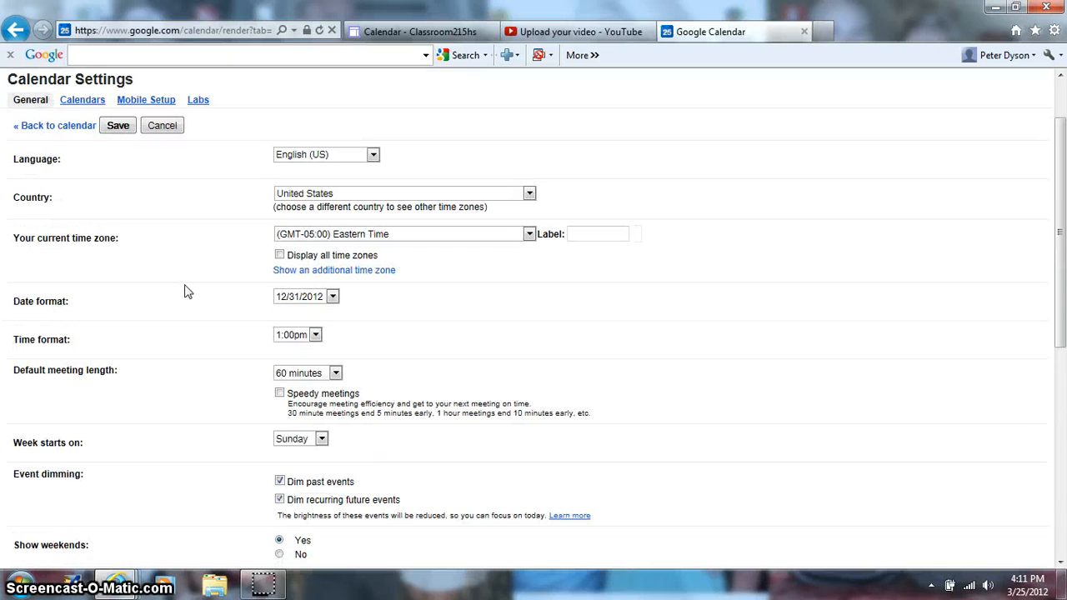
pyautogui.scroll(-1, 250, 334)
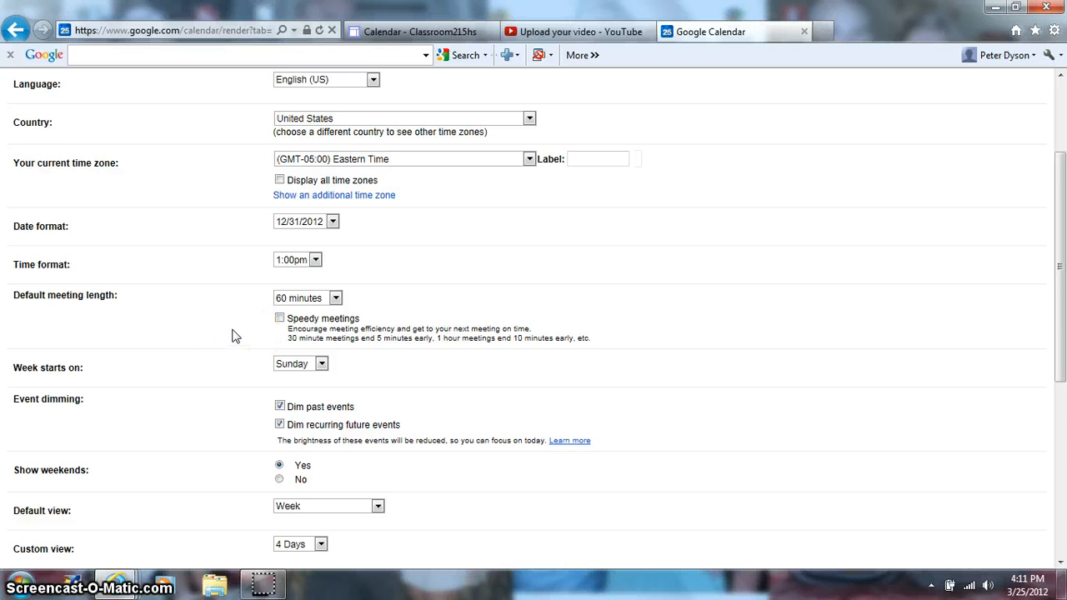
pyautogui.scroll(-4, 233, 337)
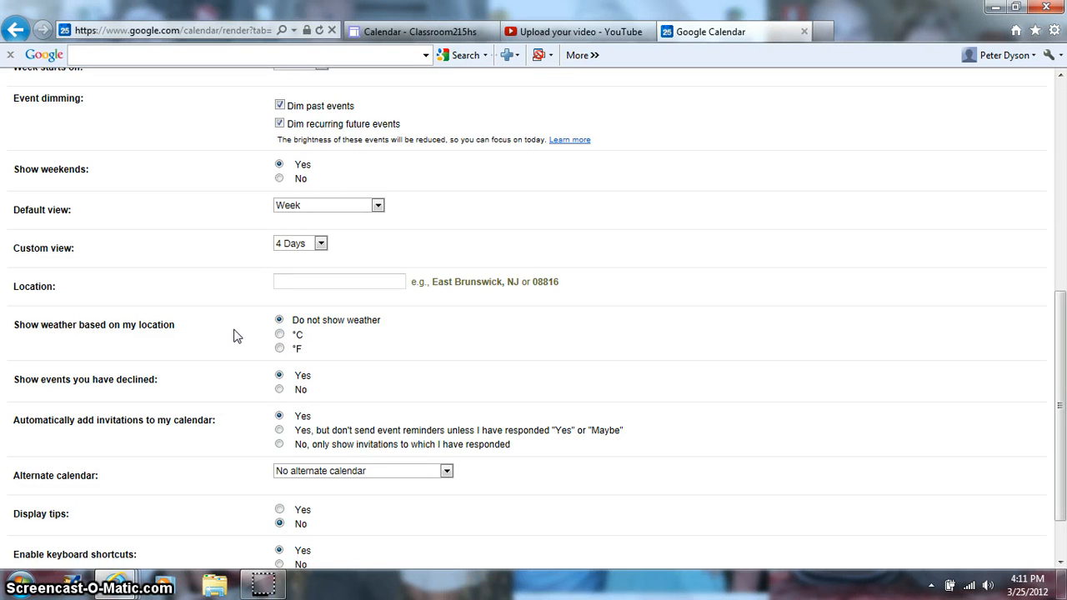
pyautogui.scroll(-1, 234, 336)
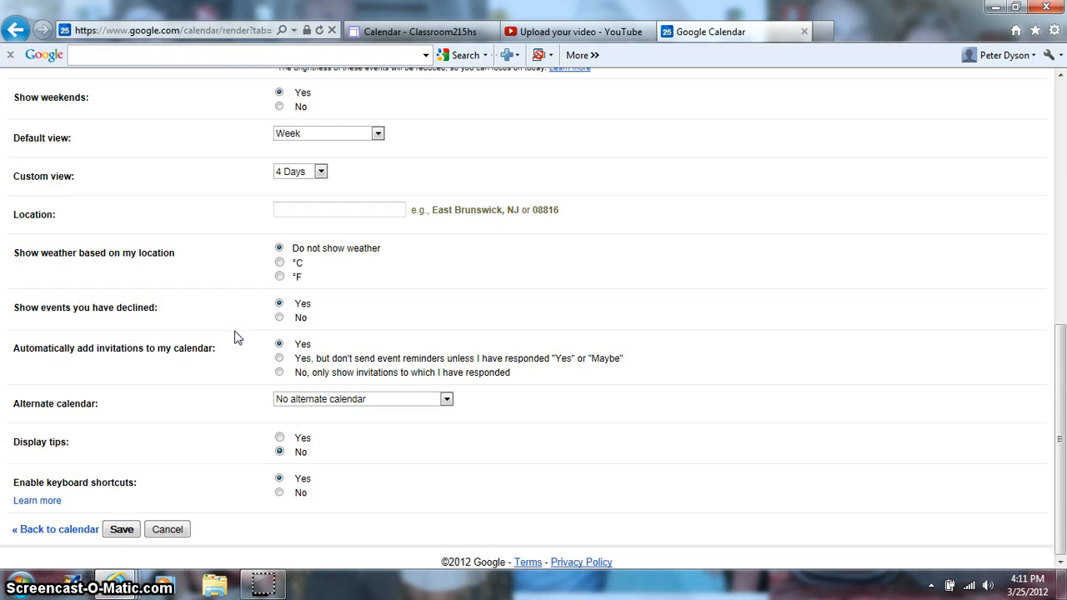
# Step: View the Calendars settings with the list of own calendars, and the Mobile Setup settings for phone notifications
pyautogui.scroll(5, 234, 336)
pyautogui.click(92, 175)
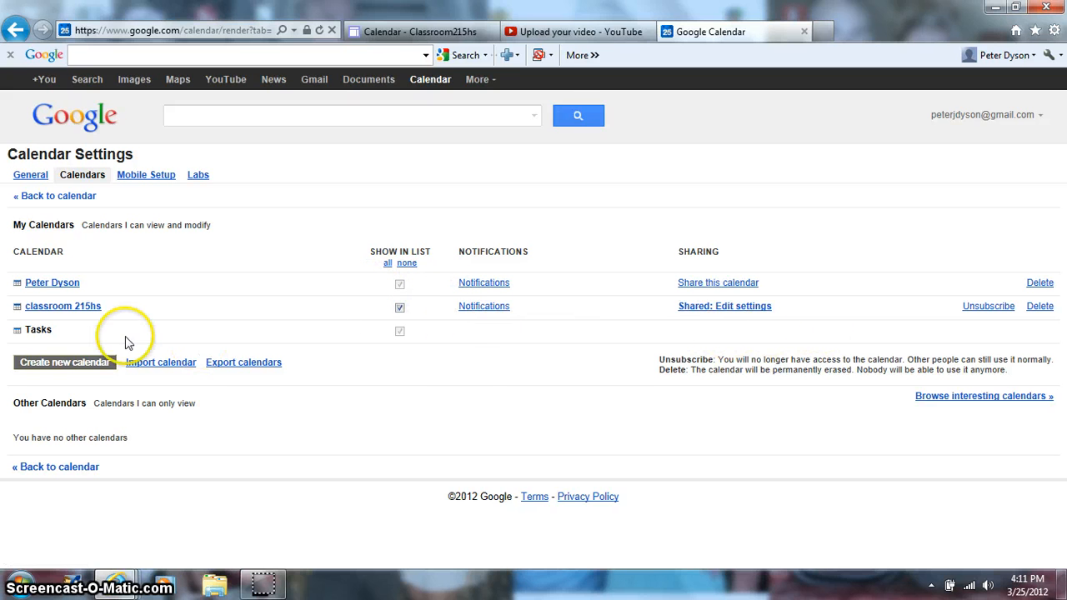
pyautogui.click(149, 182)
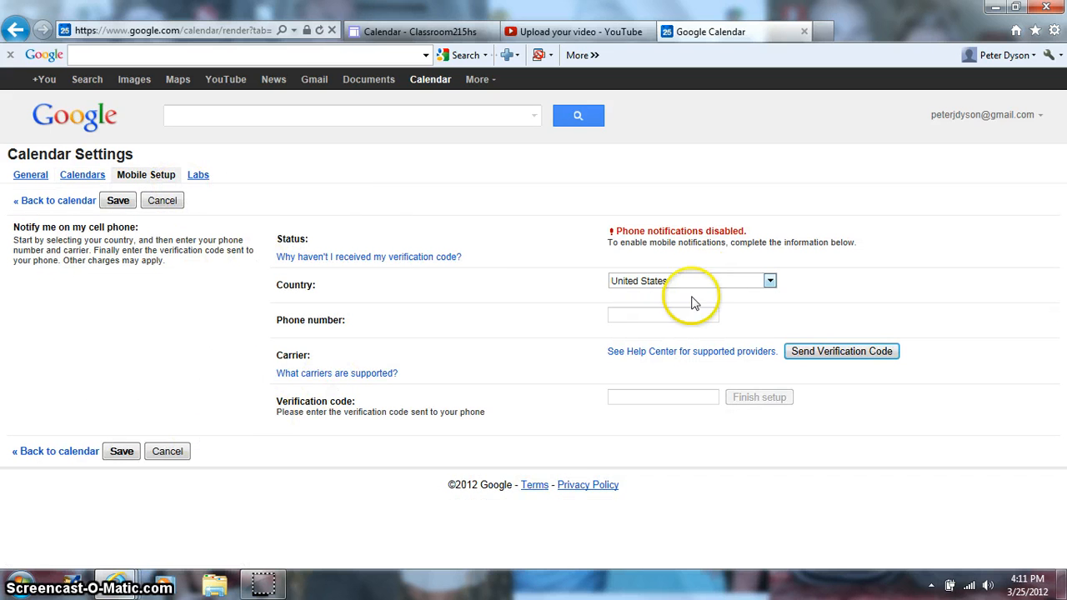
# Step: Browse the experimental Labs features in the calendar settings, from Hide morning and night down to Event flair
pyautogui.click(195, 180)
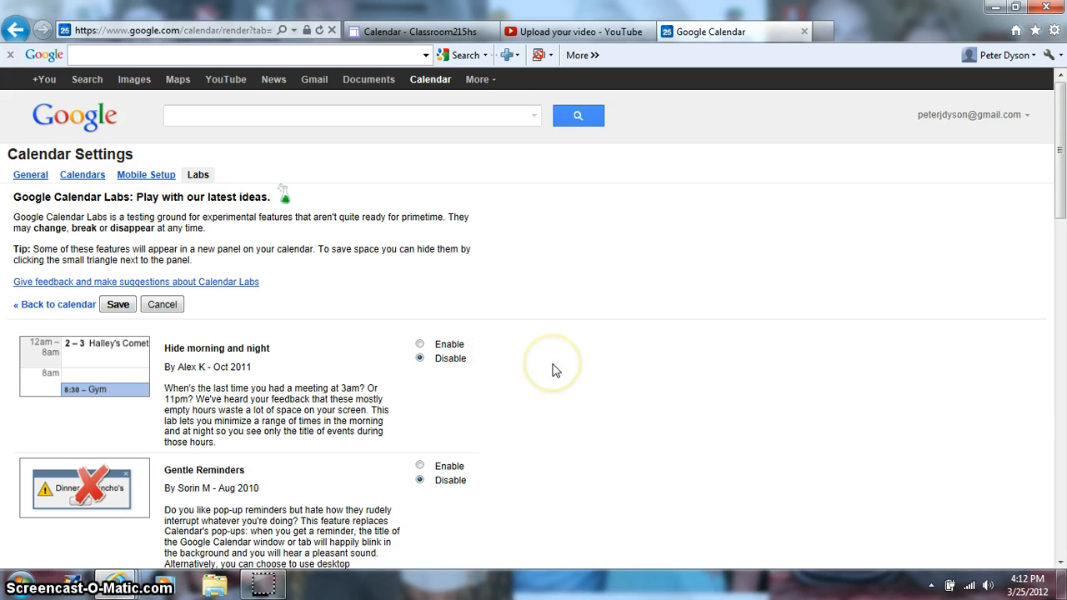
pyautogui.scroll(-3, 556, 370)
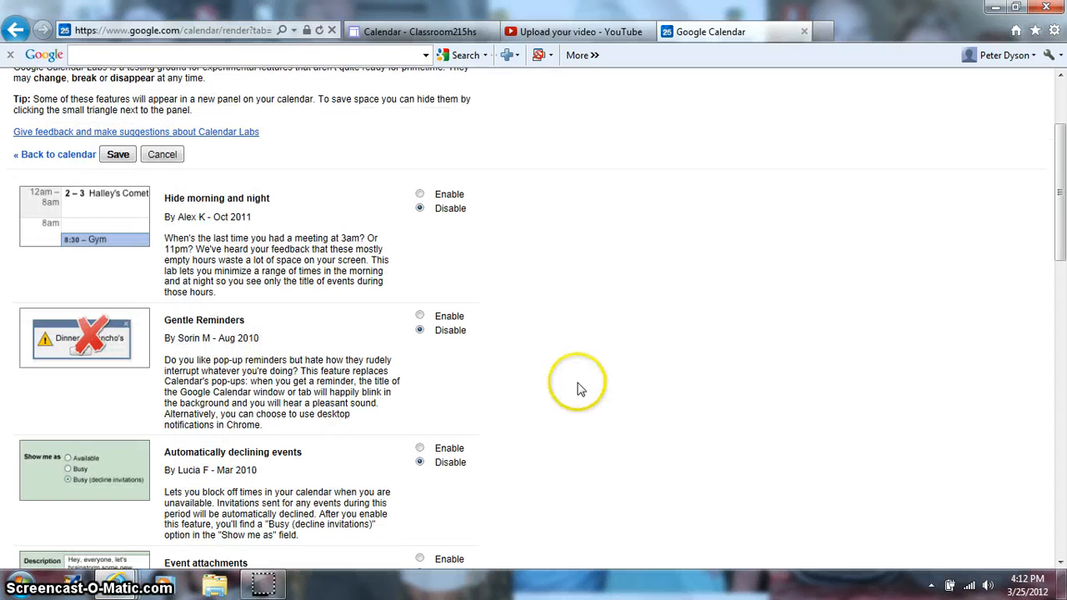
pyautogui.scroll(-3, 597, 351)
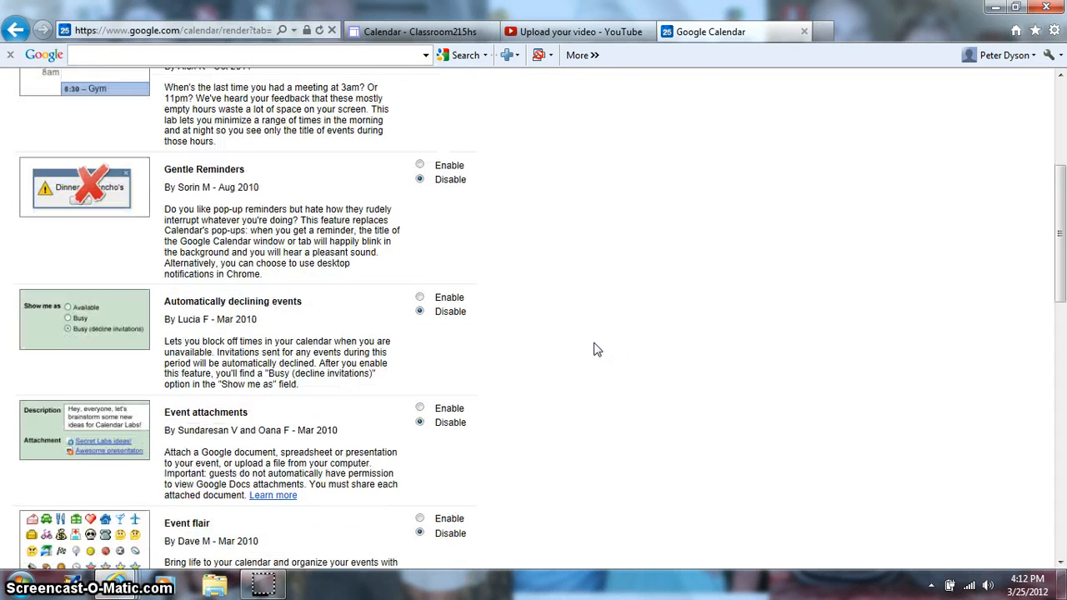
pyautogui.scroll(-3, 597, 350)
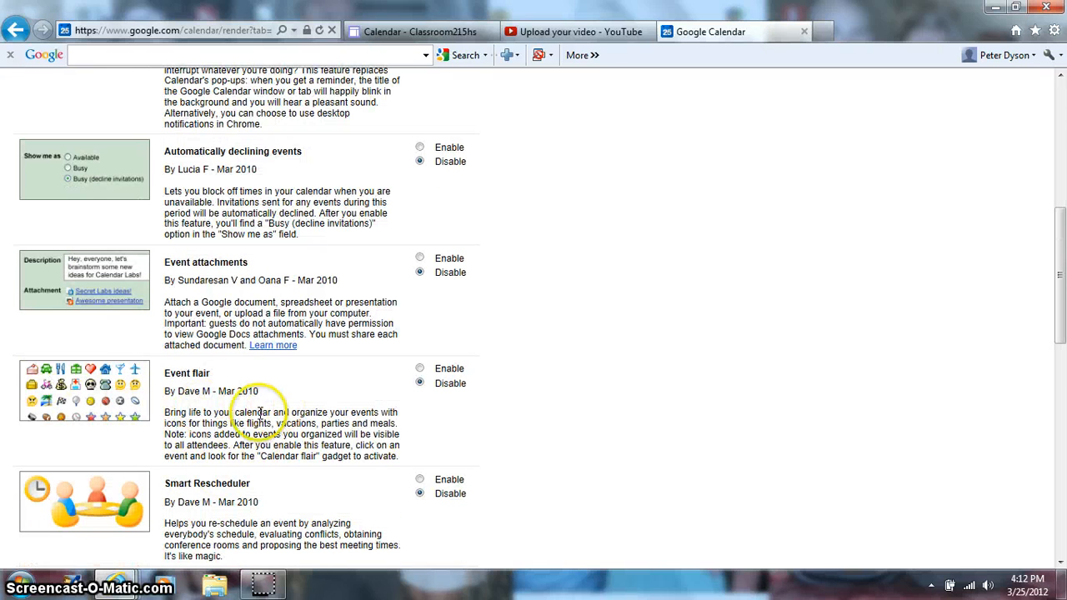
# Step: Browse the remaining Labs features, from Smart Rescheduler down to Free or busy, and leave the settings without saving
pyautogui.scroll(-4, 489, 465)
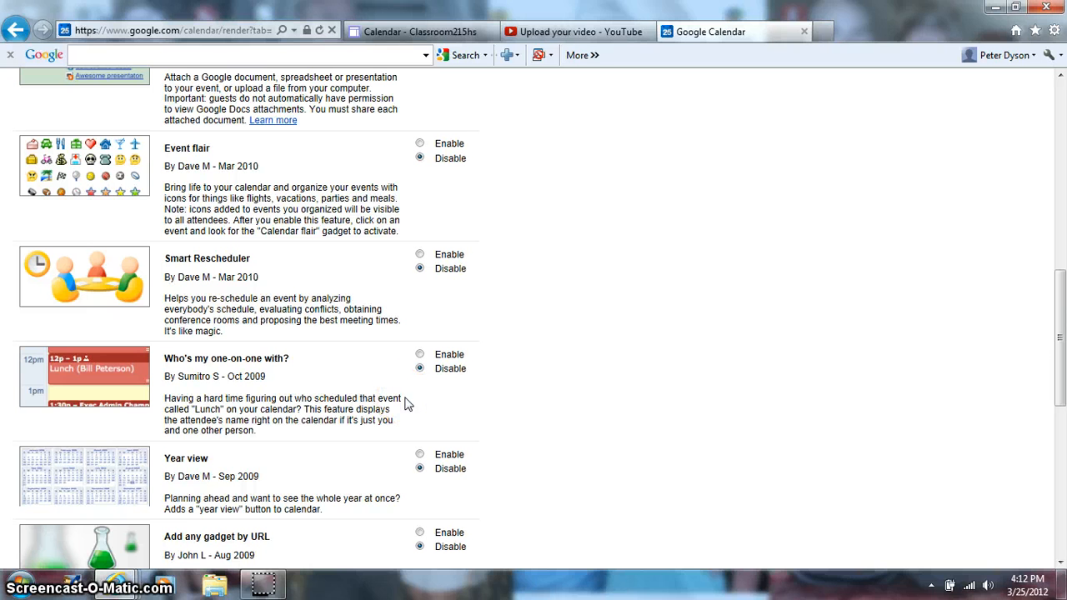
pyautogui.scroll(-3, 511, 468)
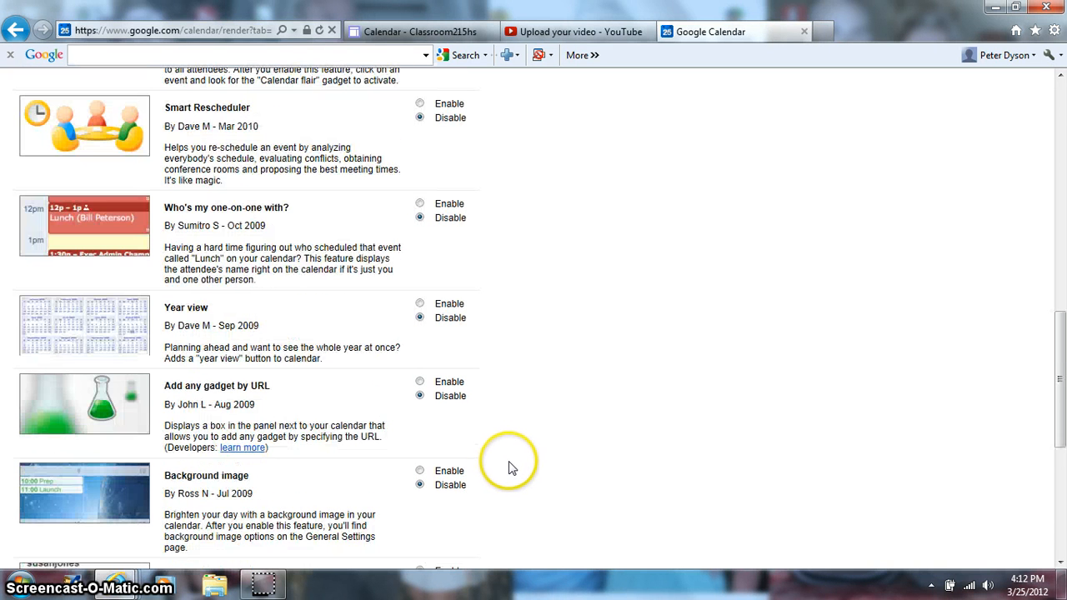
pyautogui.scroll(-2, 512, 468)
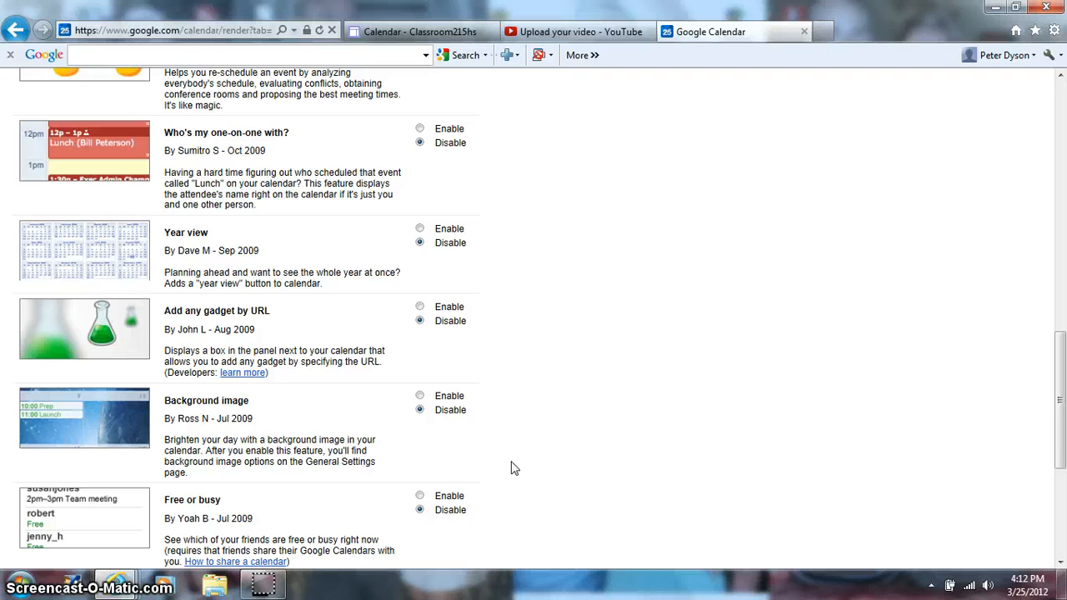
pyautogui.scroll(15, 513, 468)
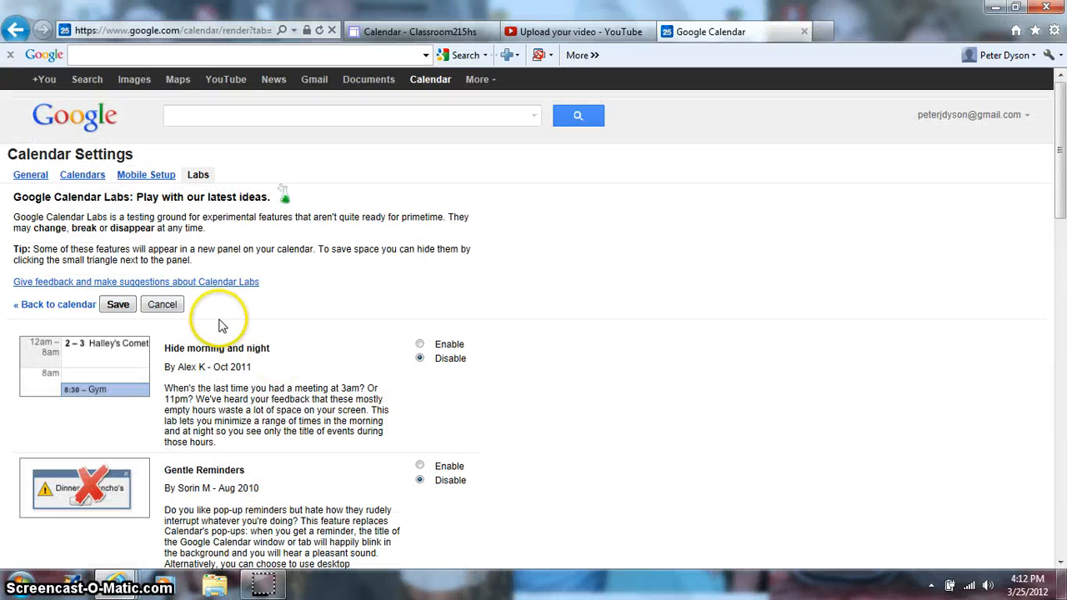
pyautogui.click(159, 305)
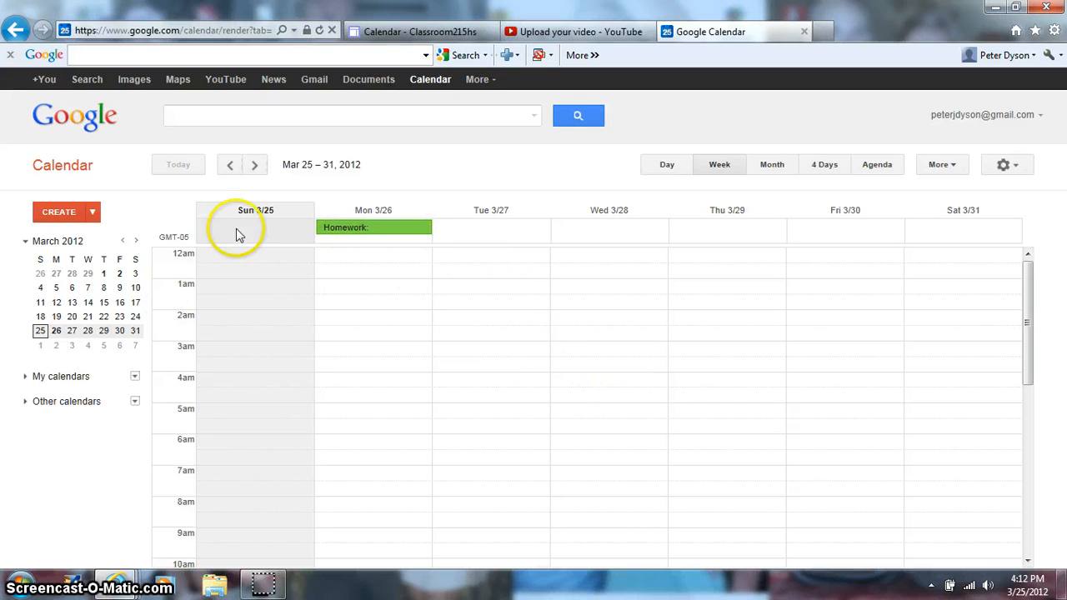
# Step: Enter a Test on Chapter 5 event on Tuesday, March 27, assigned to the classroom 215hs calendar
pyautogui.click(513, 232)
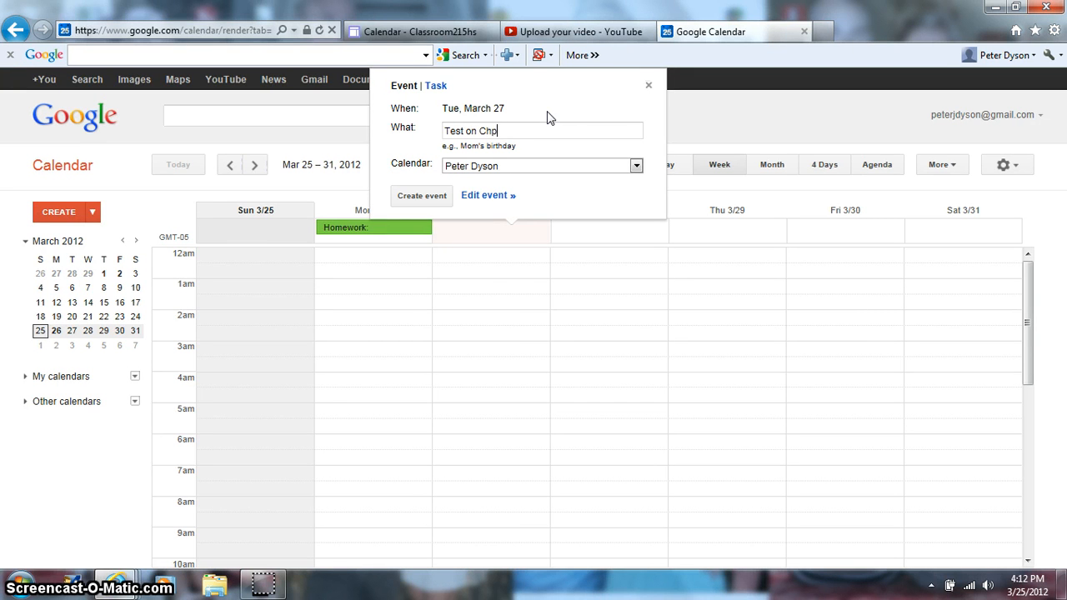
pyautogui.write('er 5')
pyautogui.click(530, 169)
pyautogui.click(510, 190)
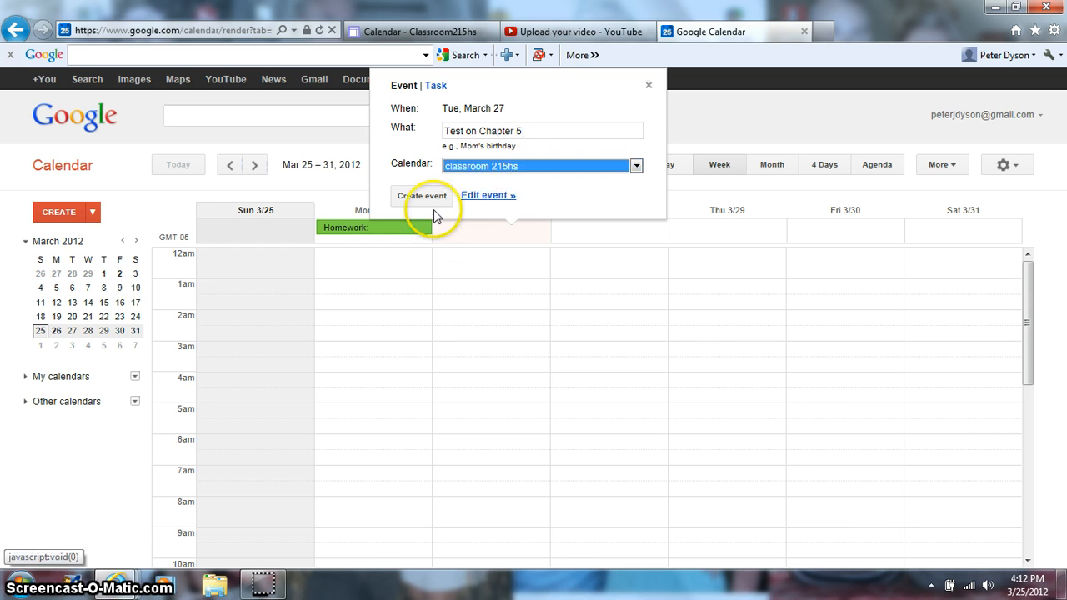
# Step: Open the full details of the Test on Chapter 5 event, set its event color to red, and save it
pyautogui.click(485, 195)
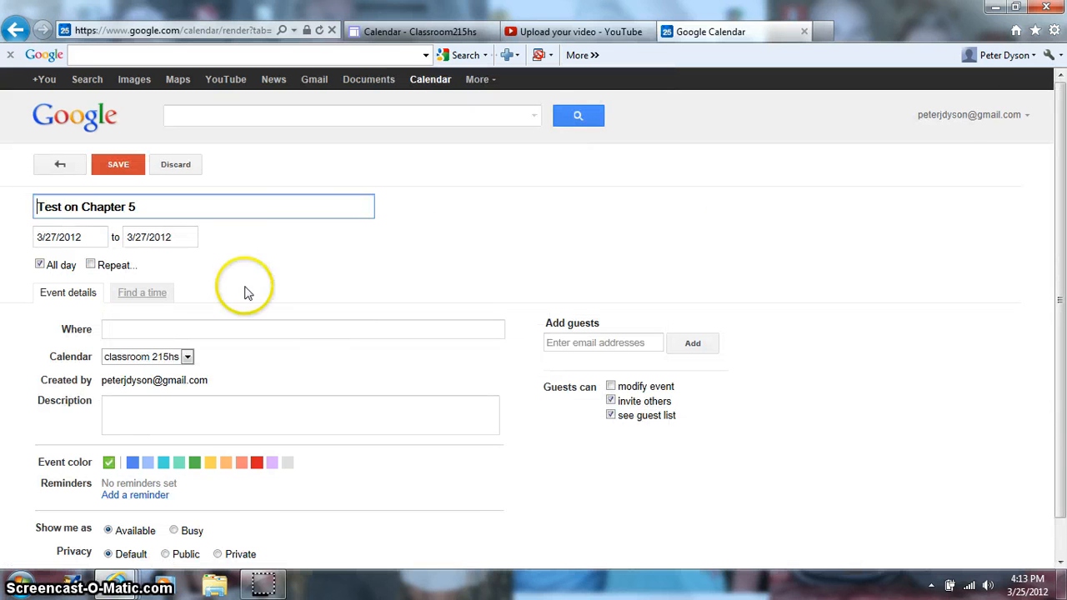
pyautogui.click(257, 464)
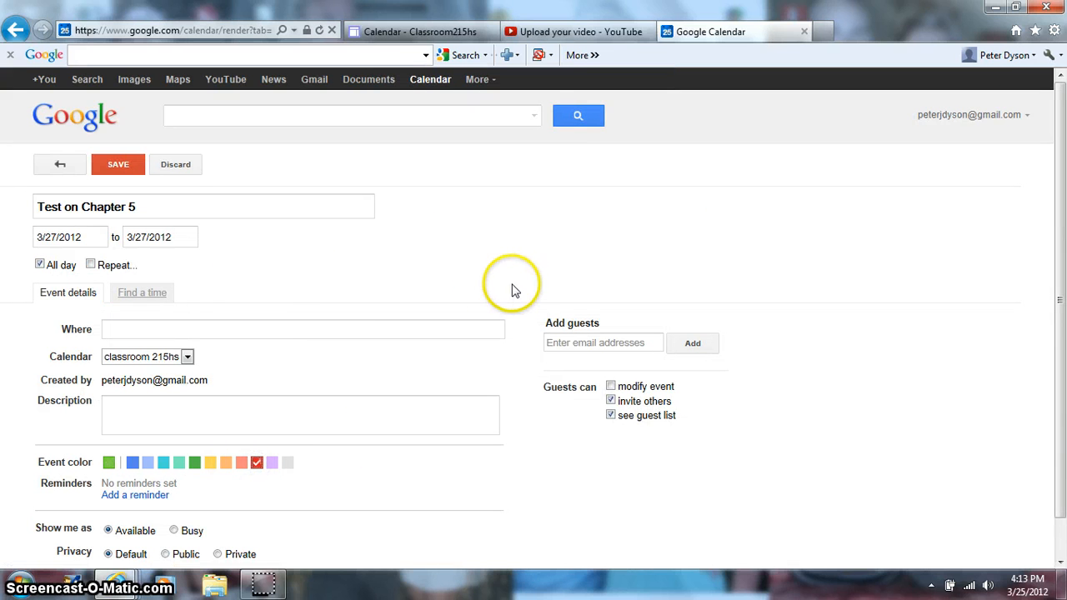
pyautogui.scroll(-1, 520, 288)
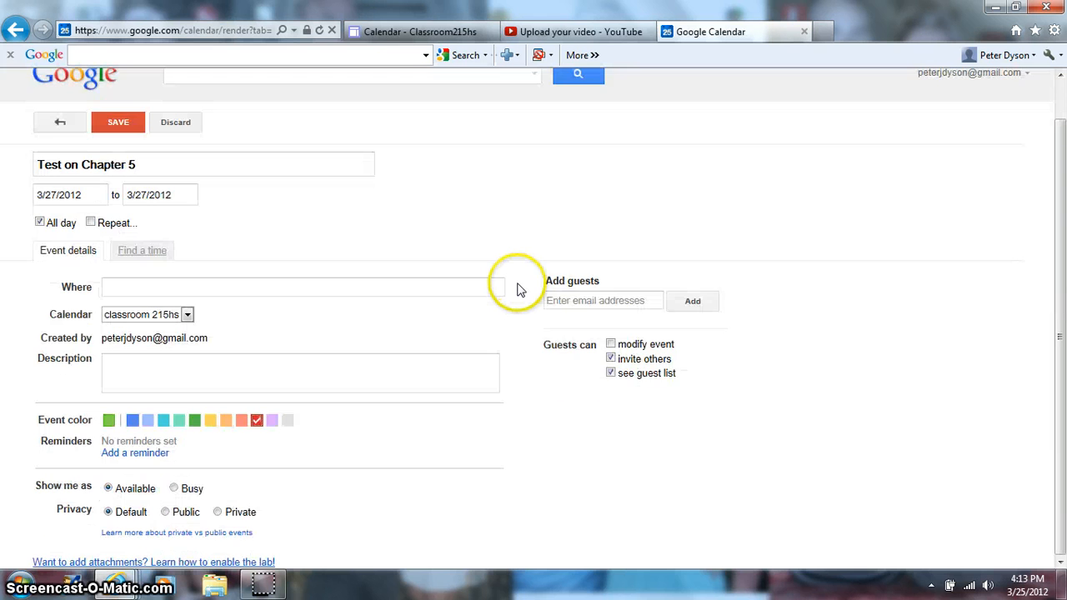
pyautogui.scroll(1, 520, 288)
pyautogui.click(117, 166)
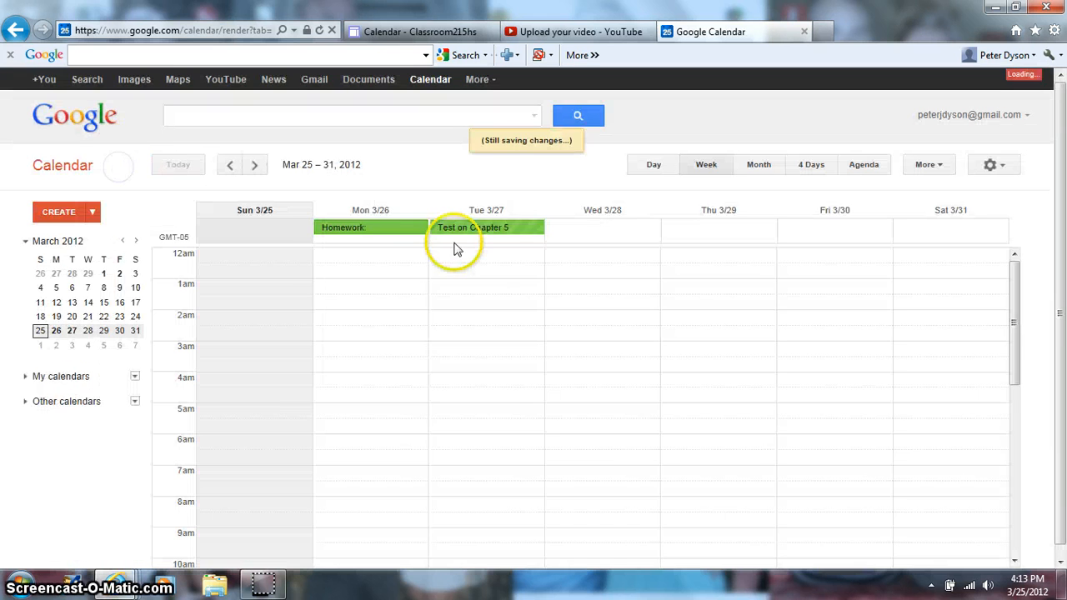
# Step: View the summary of the Test on Chapter 5 event and its event color choices, and close it unchanged
pyautogui.click(588, 241)
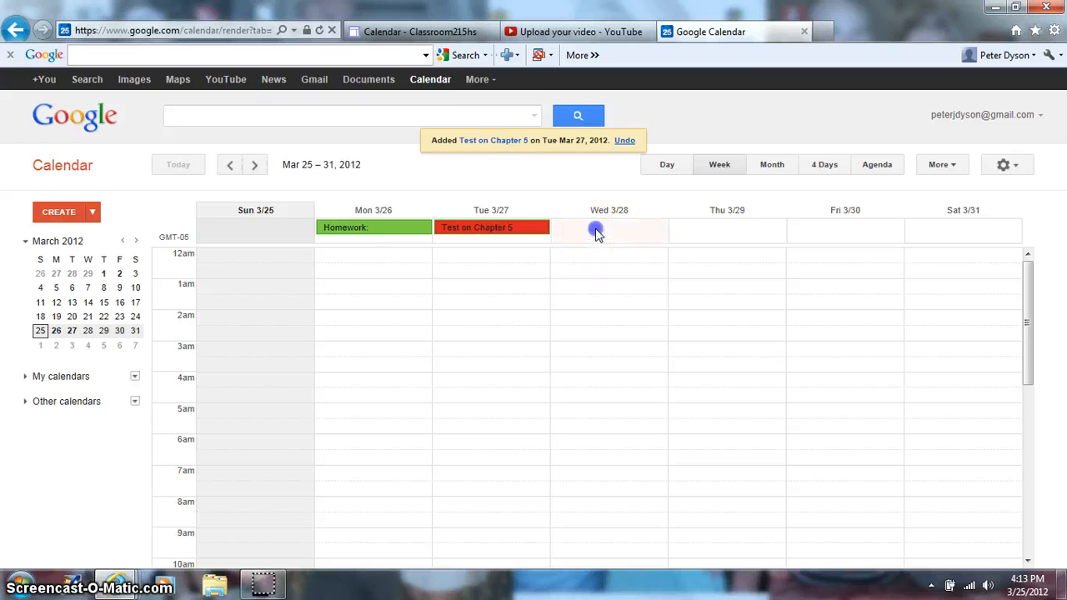
pyautogui.click(755, 78)
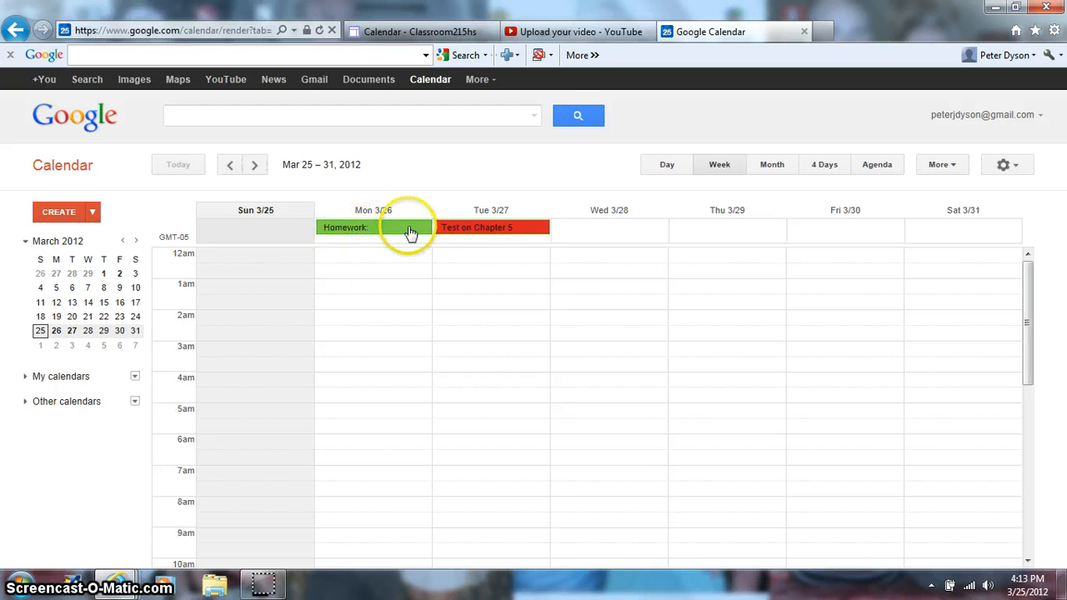
pyautogui.click(534, 229)
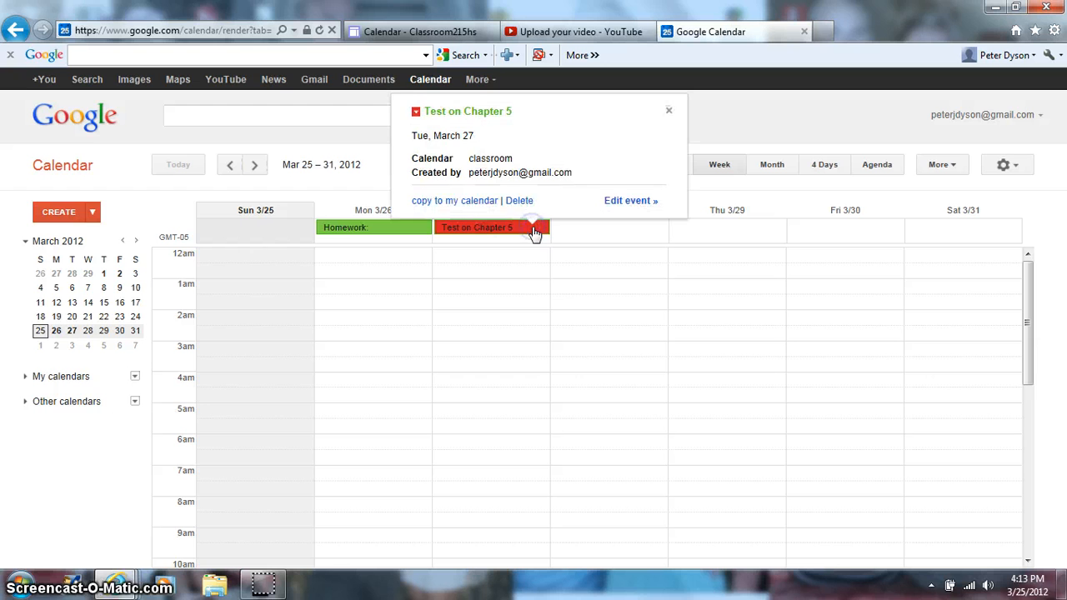
pyautogui.click(416, 112)
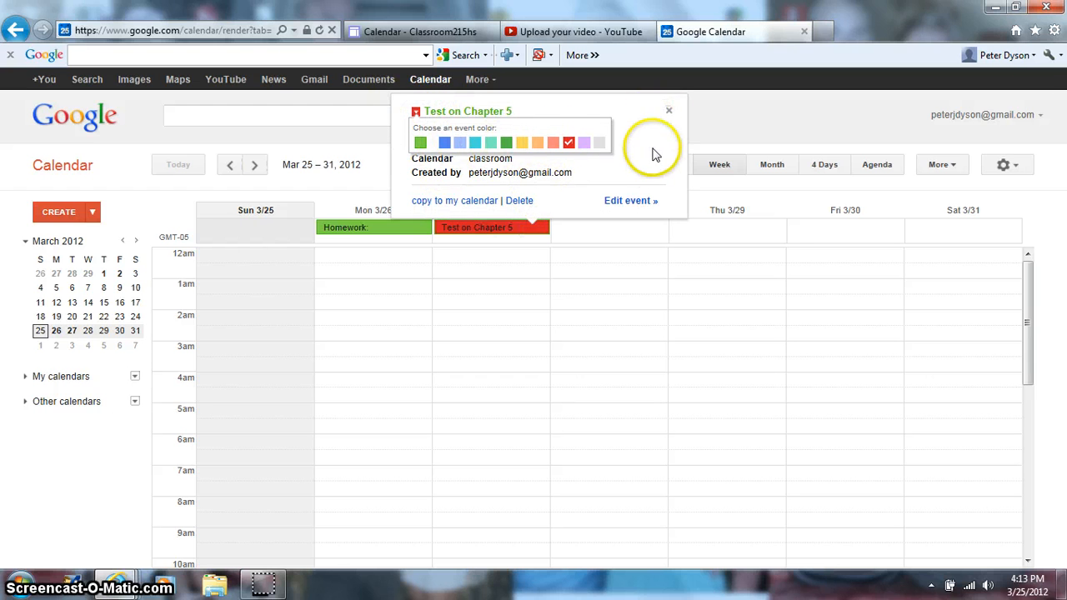
pyautogui.click(794, 210)
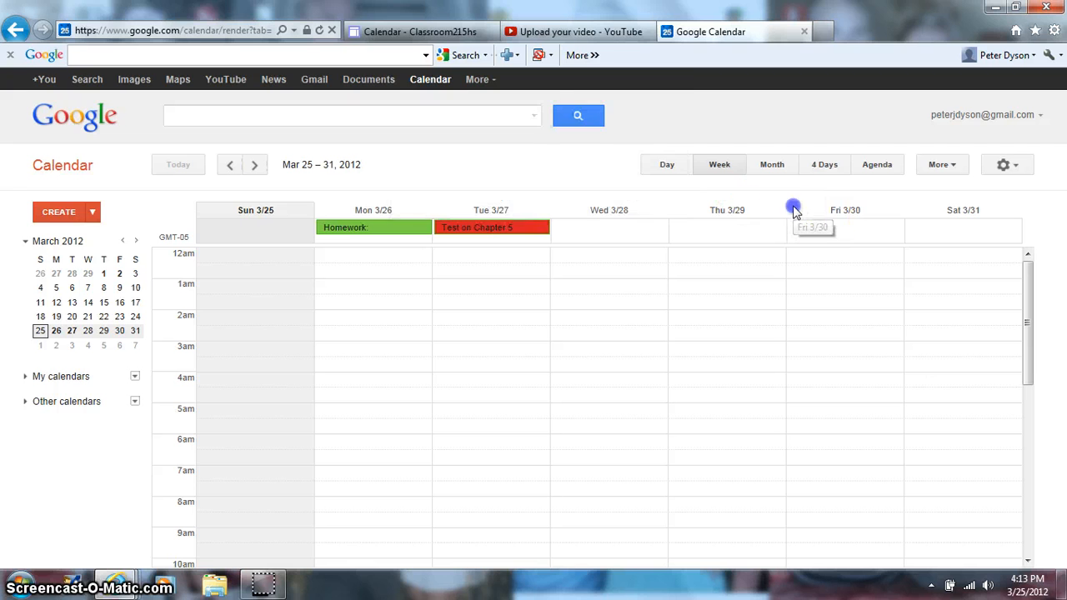
# Step: Start an all-day event named Current Events on Friday, March 30, and set it to repeat weekly
pyautogui.click(837, 238)
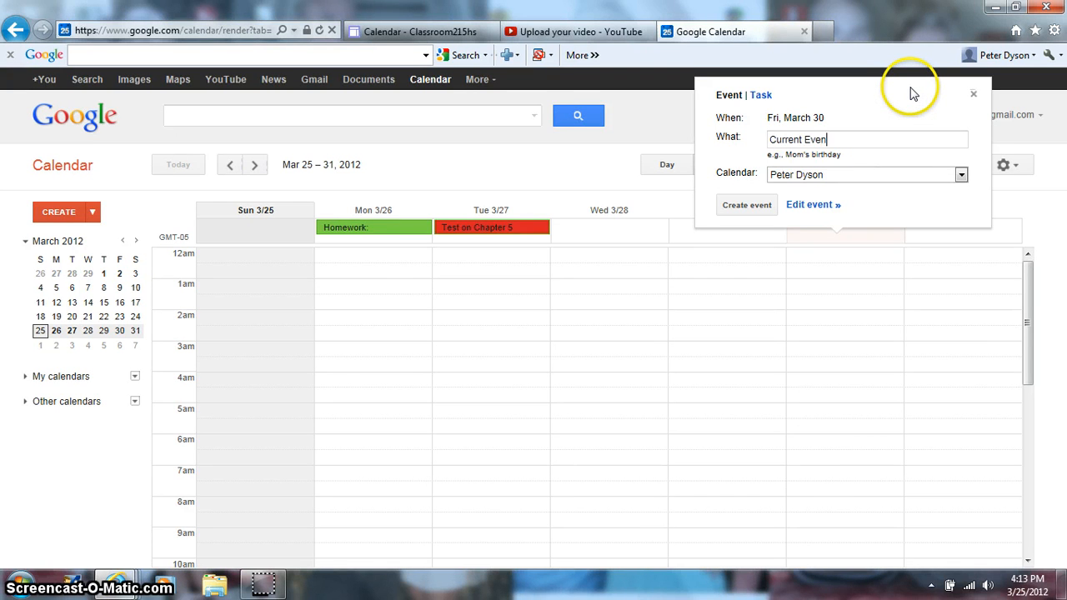
pyautogui.click(810, 205)
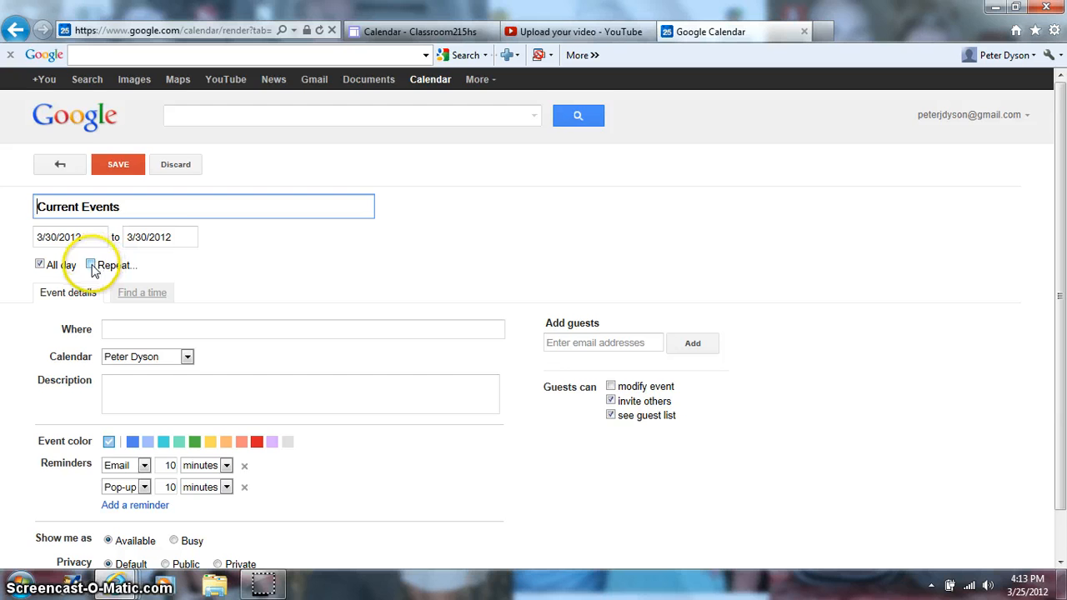
pyautogui.click(91, 265)
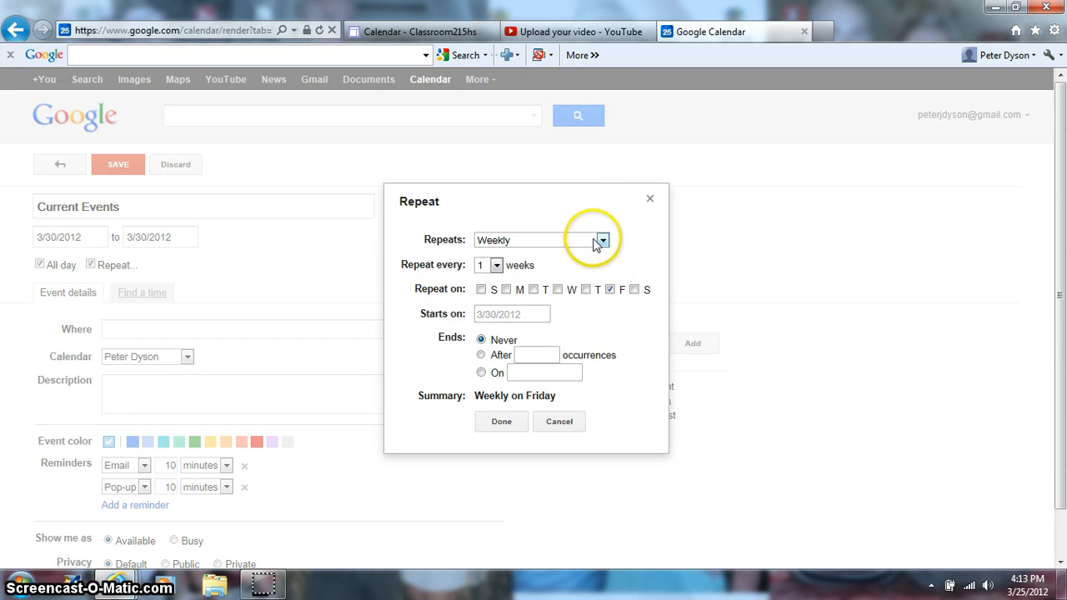
pyautogui.click(601, 240)
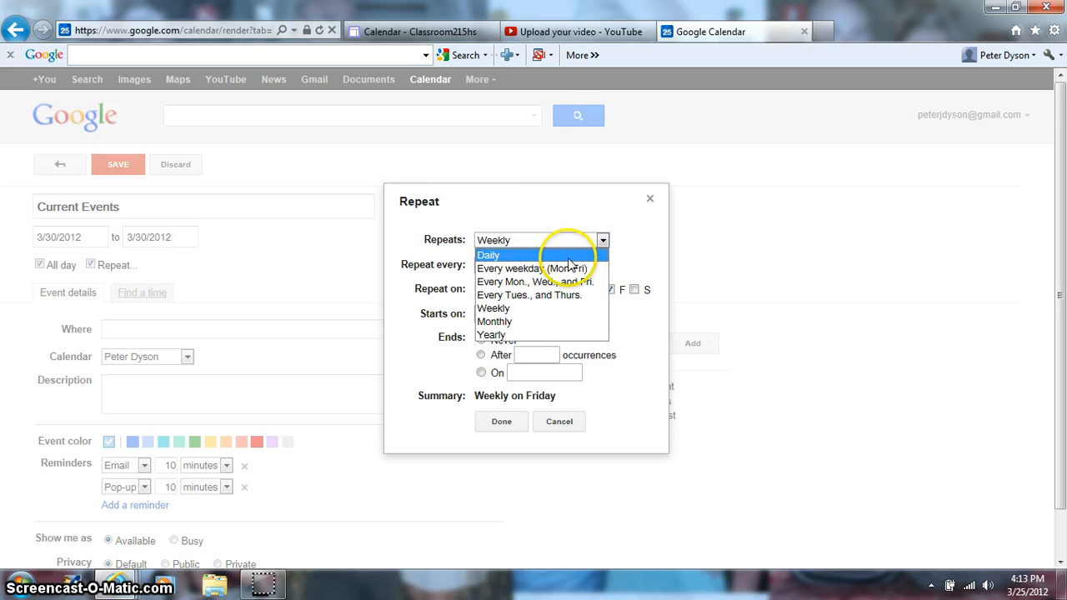
pyautogui.click(553, 311)
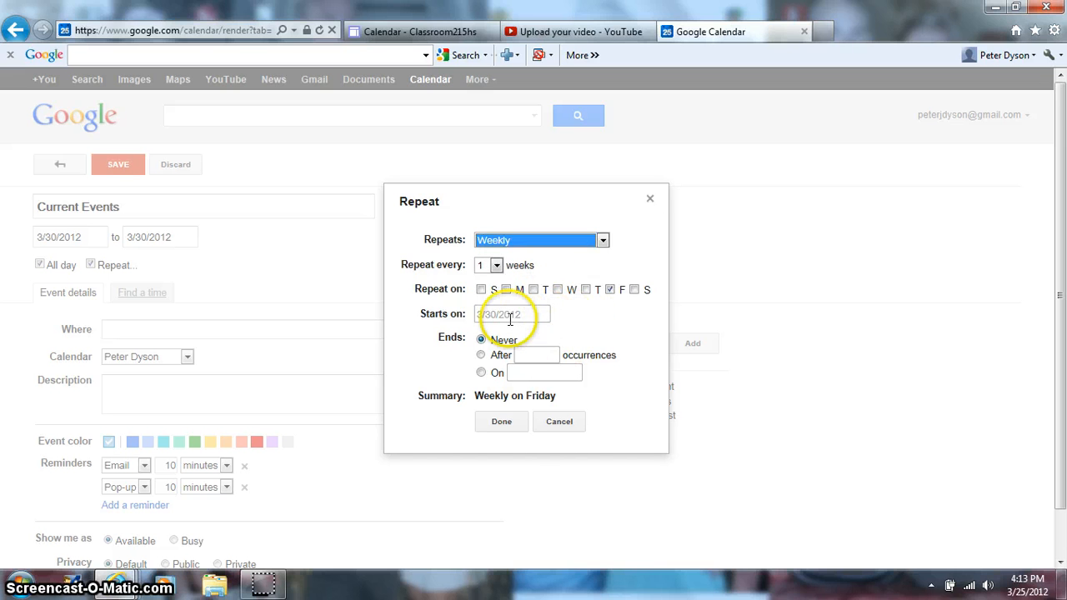
# Step: Set the weekly repetition of Current Events to end on 6/1/2012
pyautogui.click(481, 372)
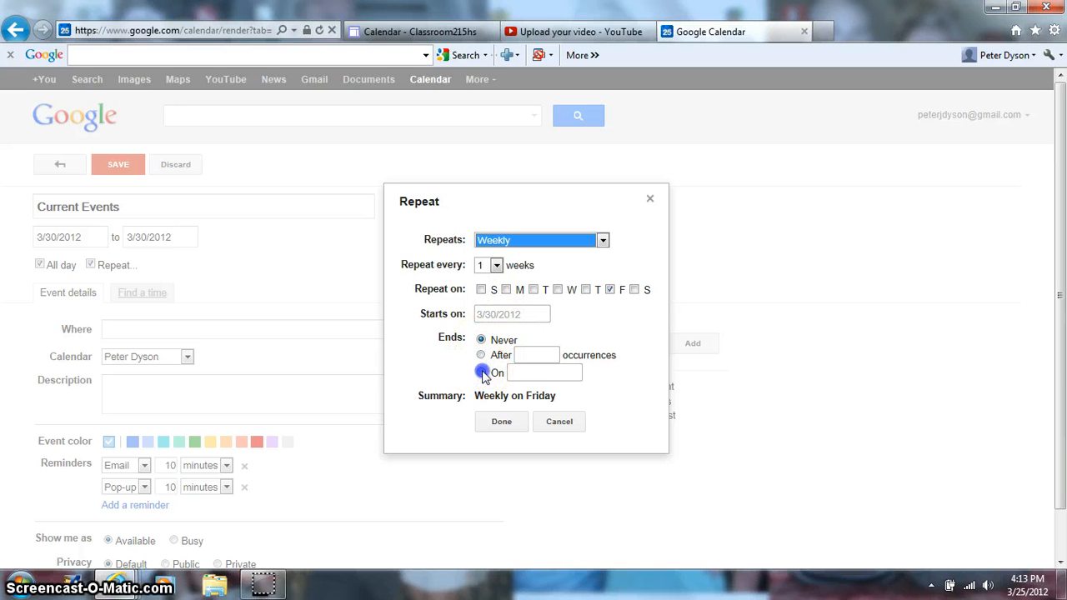
pyautogui.click(546, 373)
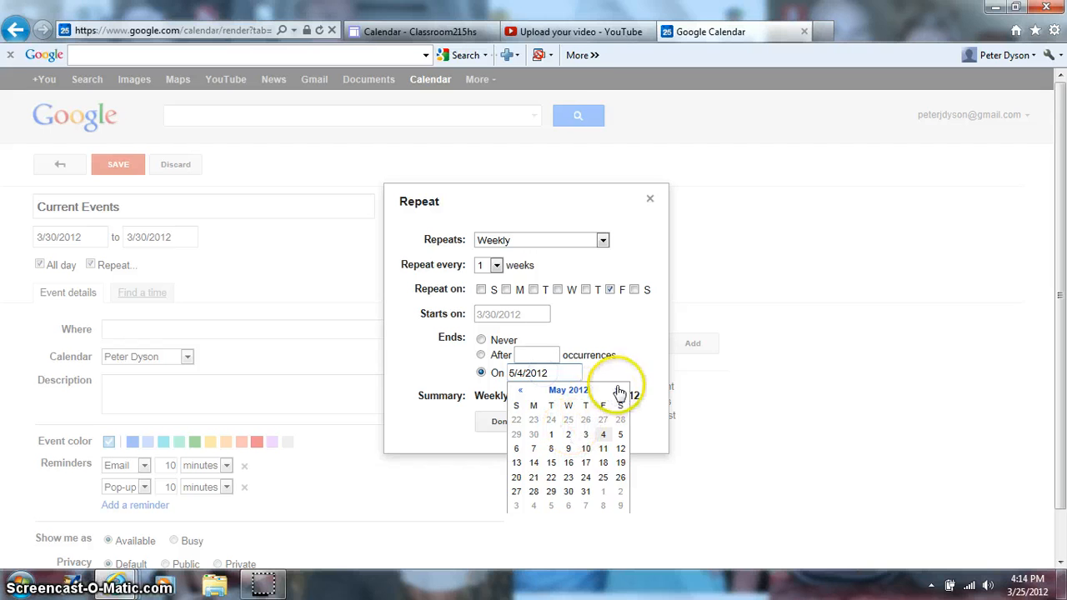
pyautogui.click(618, 390)
pyautogui.click(604, 435)
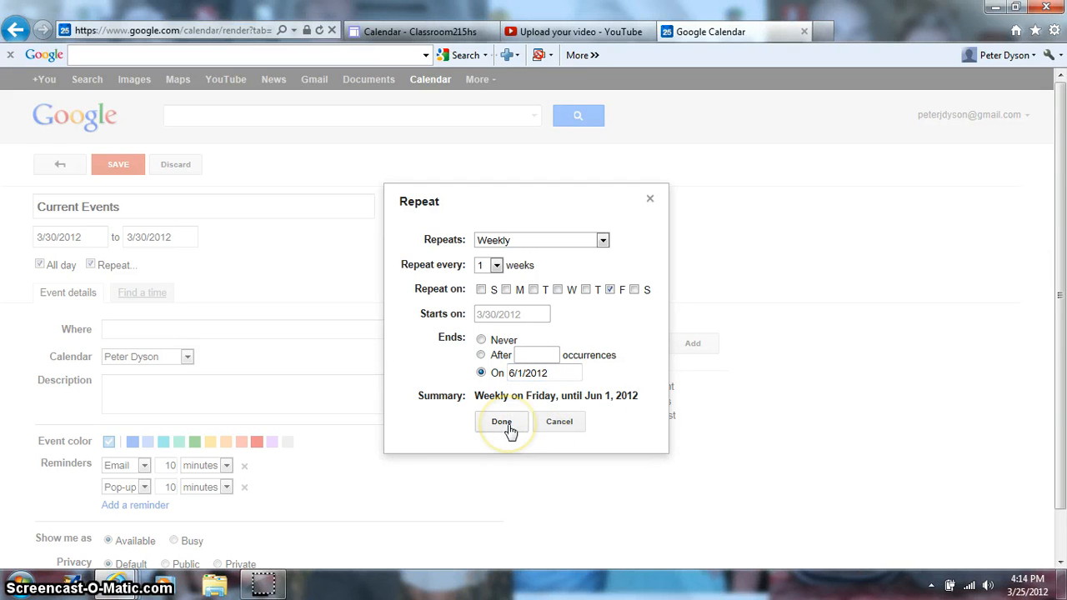
# Step: Check the repeat interval choices, keep the interval at 1 week, and save the recurring Current Events event
pyautogui.click(492, 266)
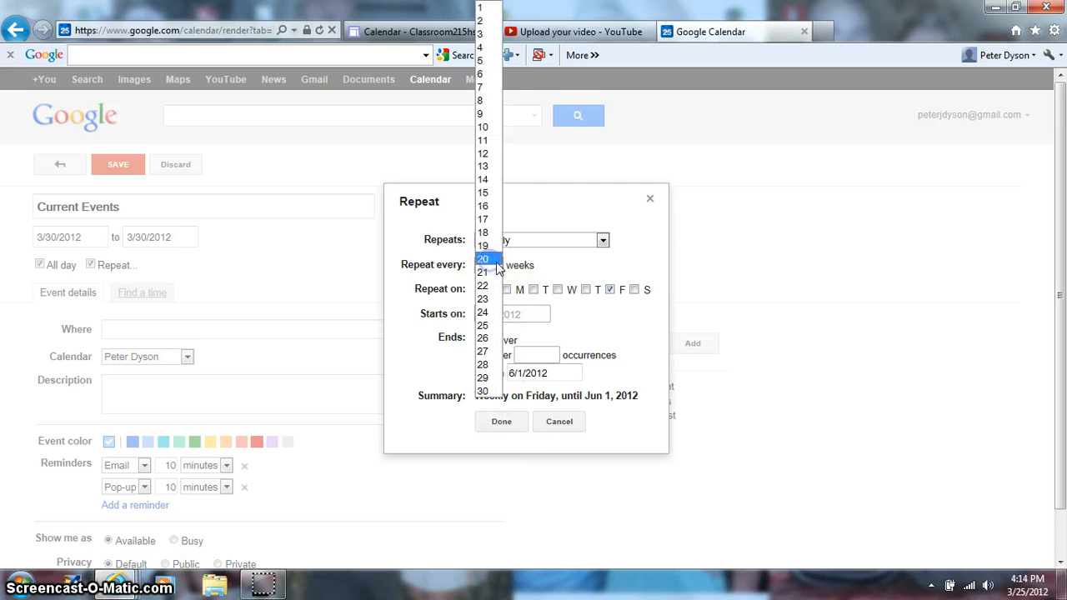
pyautogui.click(517, 267)
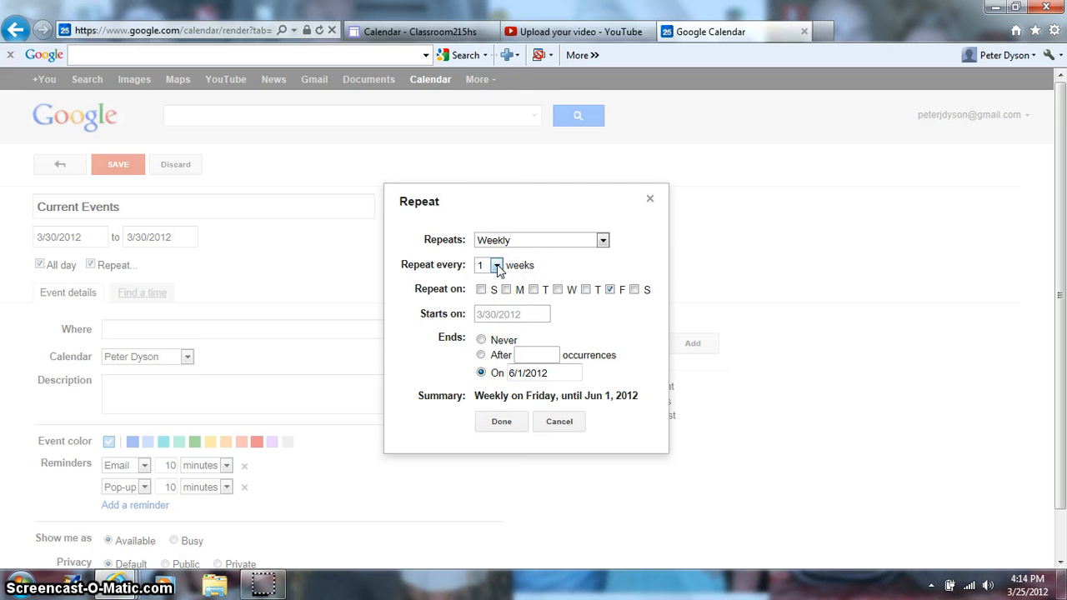
pyautogui.click(497, 267)
pyautogui.click(545, 267)
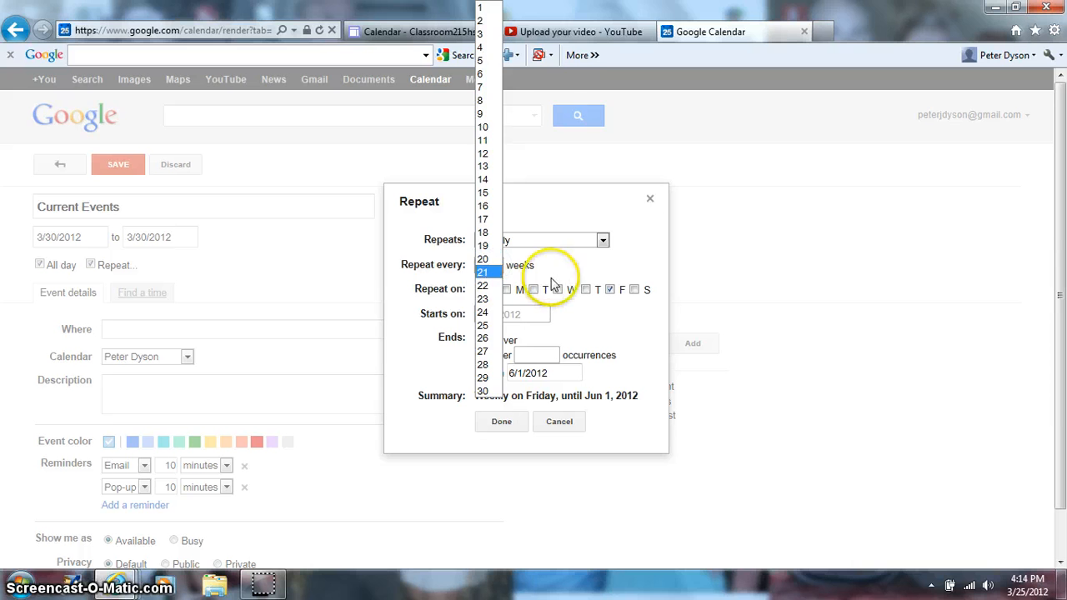
pyautogui.click(522, 423)
pyautogui.click(118, 165)
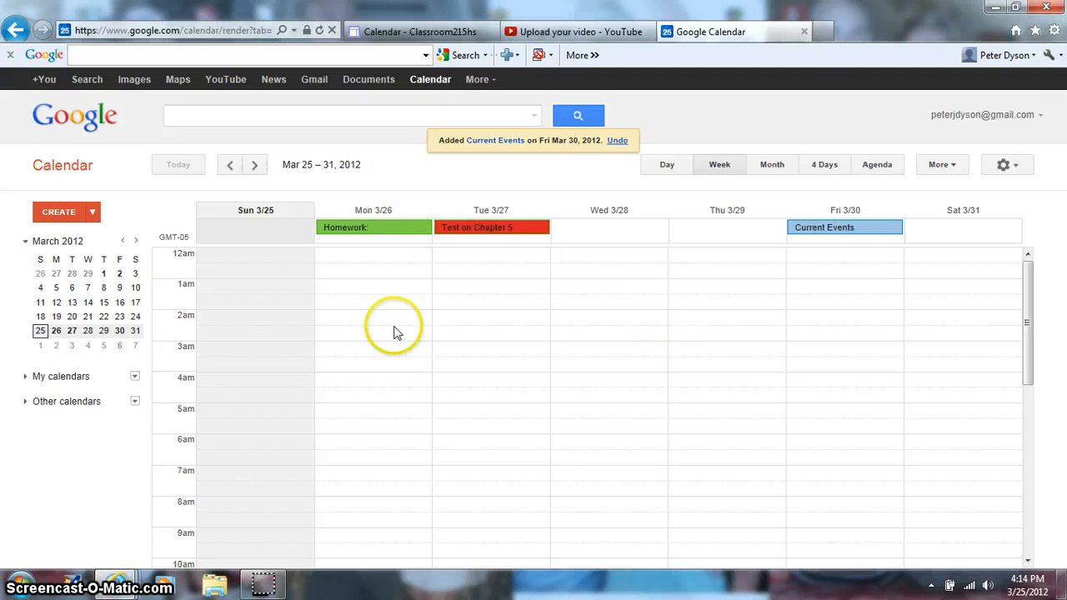
# Step: Switch to the month view and show April 2012 to check the recurring events
pyautogui.click(776, 167)
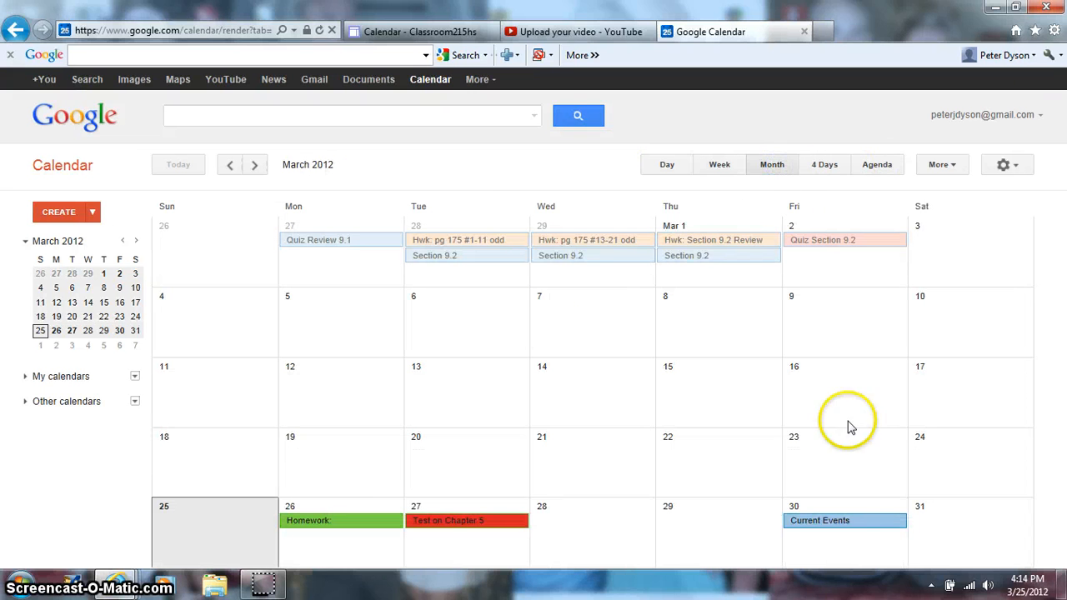
pyautogui.click(136, 241)
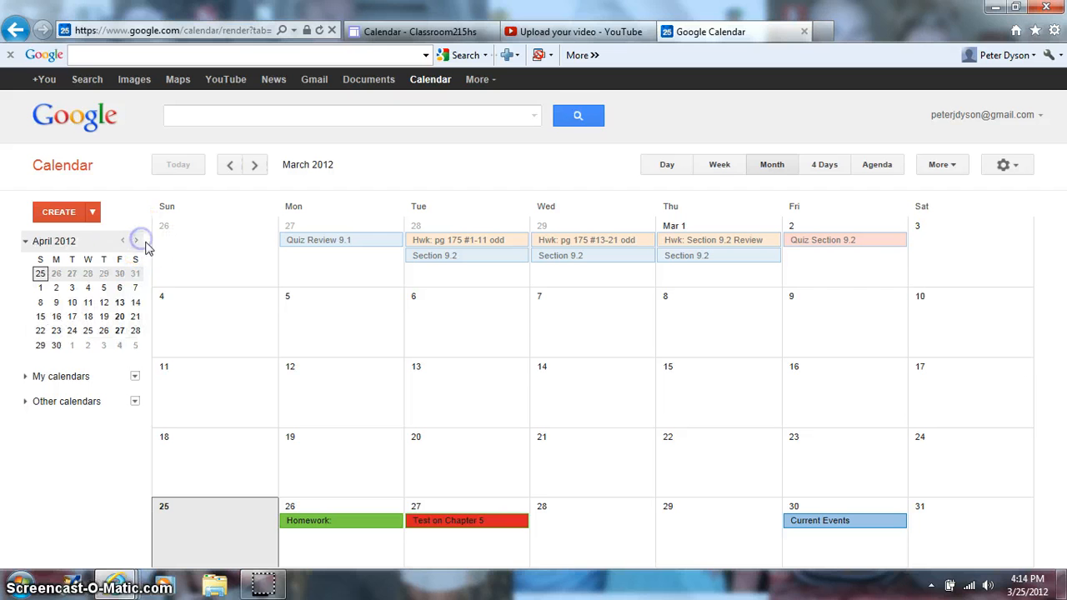
pyautogui.click(40, 290)
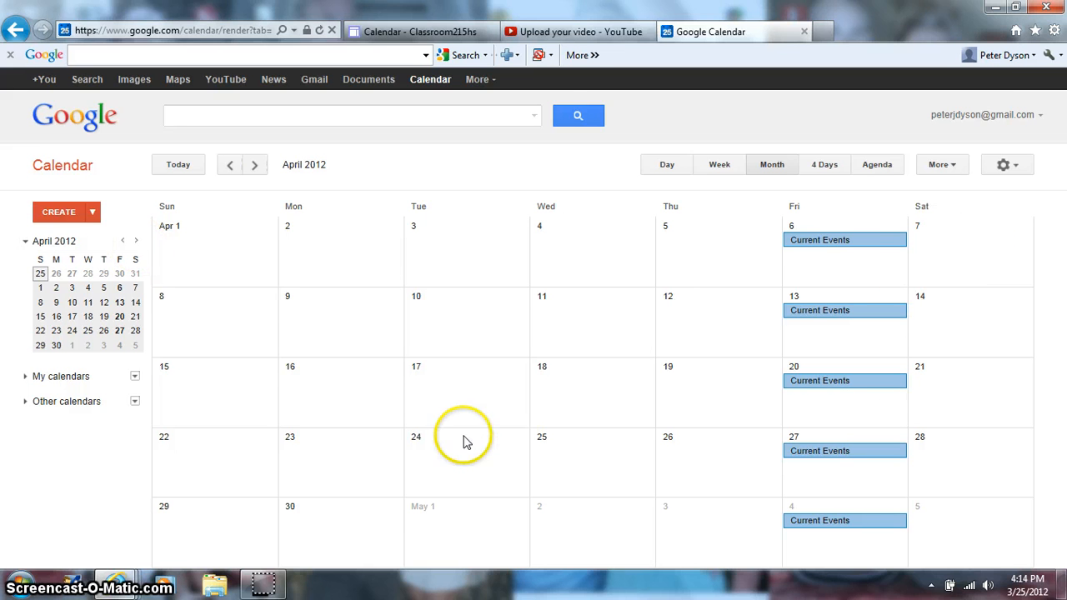
# Step: Open the April 6 occurrence of Current Events for editing and set it to repeat every 2 weeks
pyautogui.click(836, 242)
pyautogui.click(926, 213)
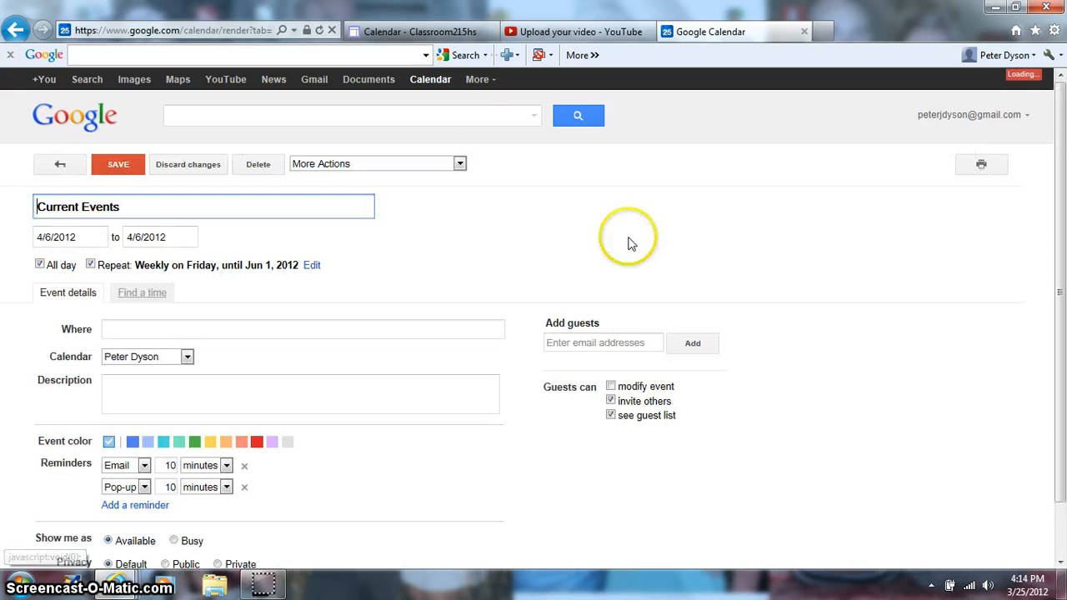
pyautogui.click(313, 265)
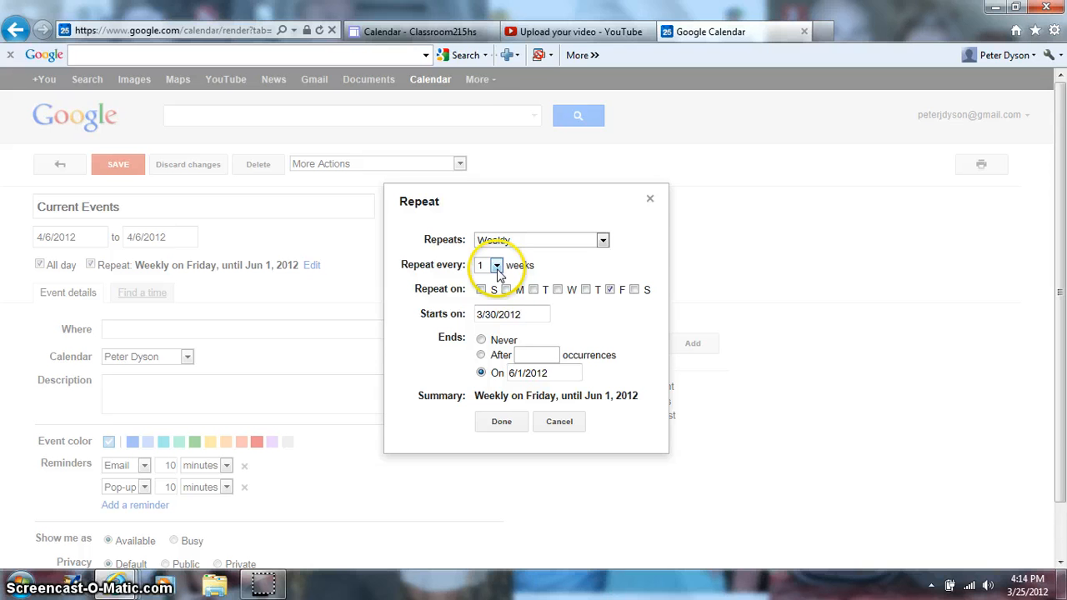
pyautogui.click(497, 265)
pyautogui.click(491, 23)
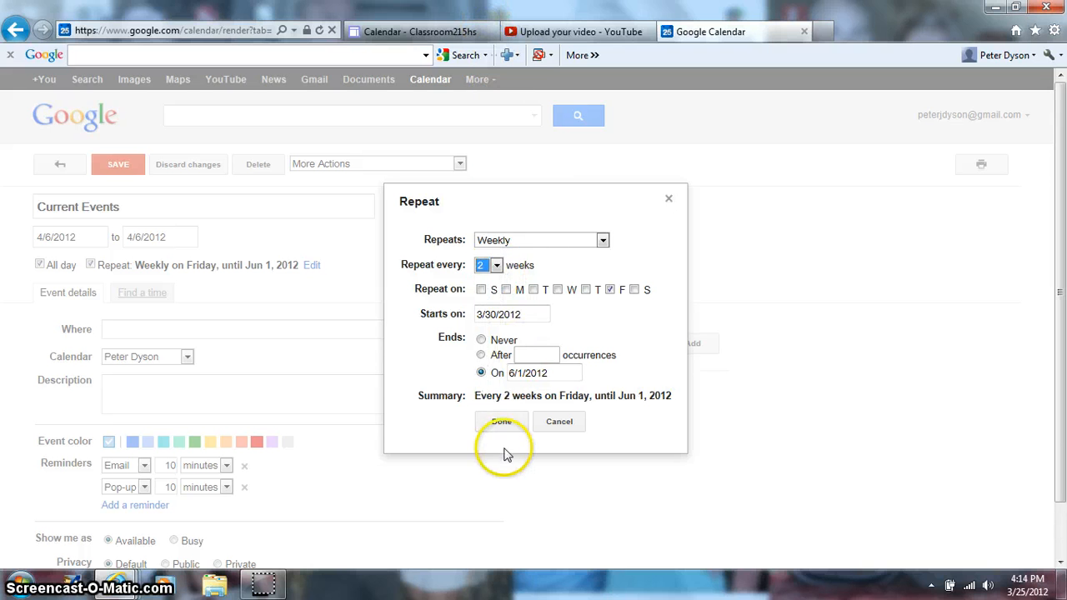
pyautogui.click(501, 422)
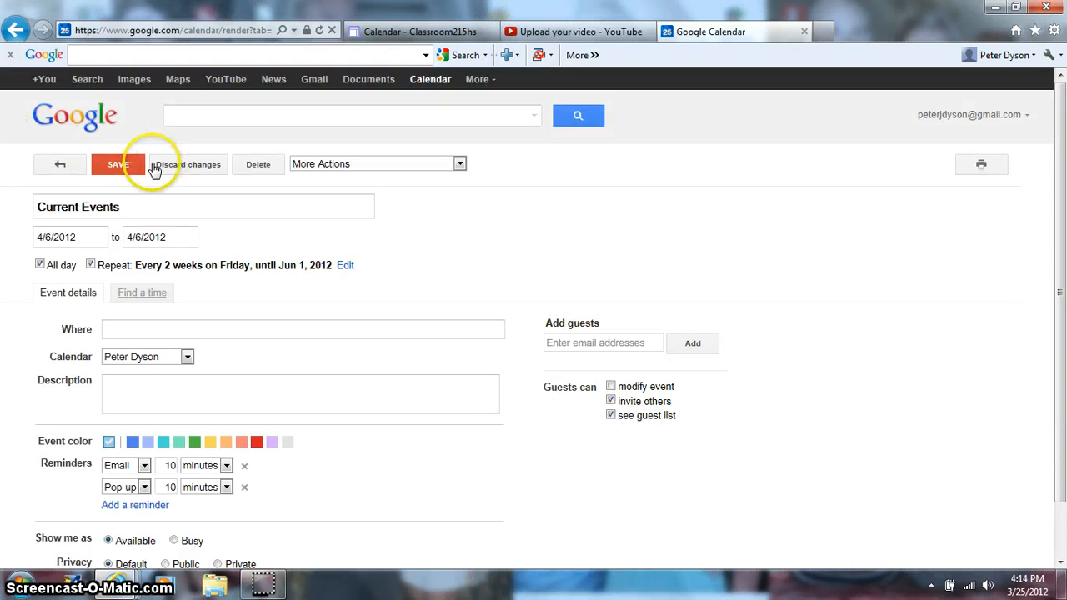
# Step: Save the two-week repetition of Current Events and apply the change to all events in the series
pyautogui.click(121, 165)
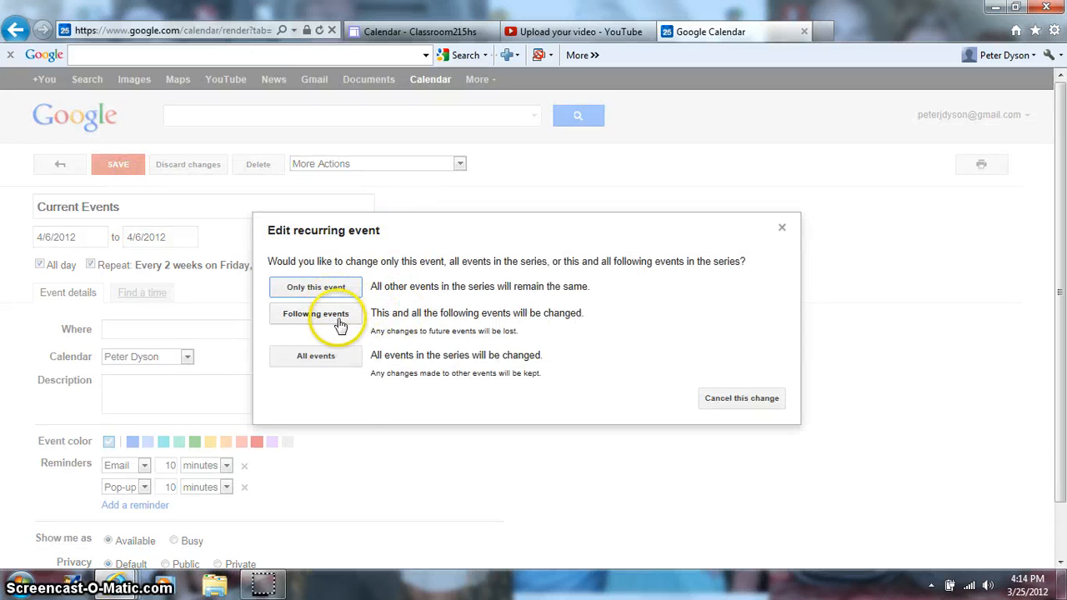
pyautogui.click(320, 367)
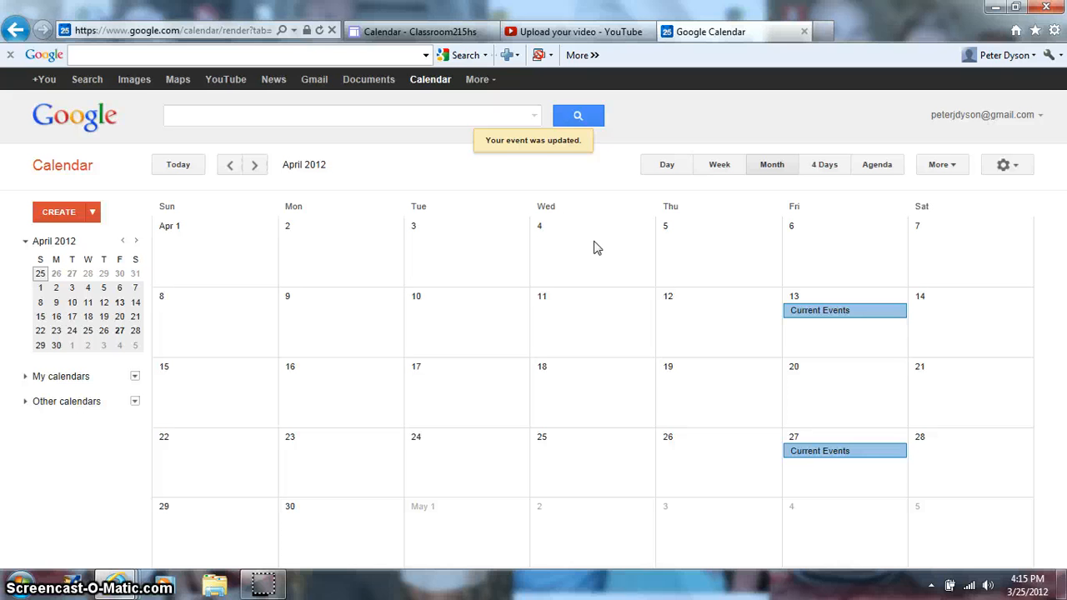
# Step: Switch to the Classroom215hs site's Calendar page in Google Sites and choose the classroom 215hs calendar for insertion into the page body
pyautogui.click(432, 31)
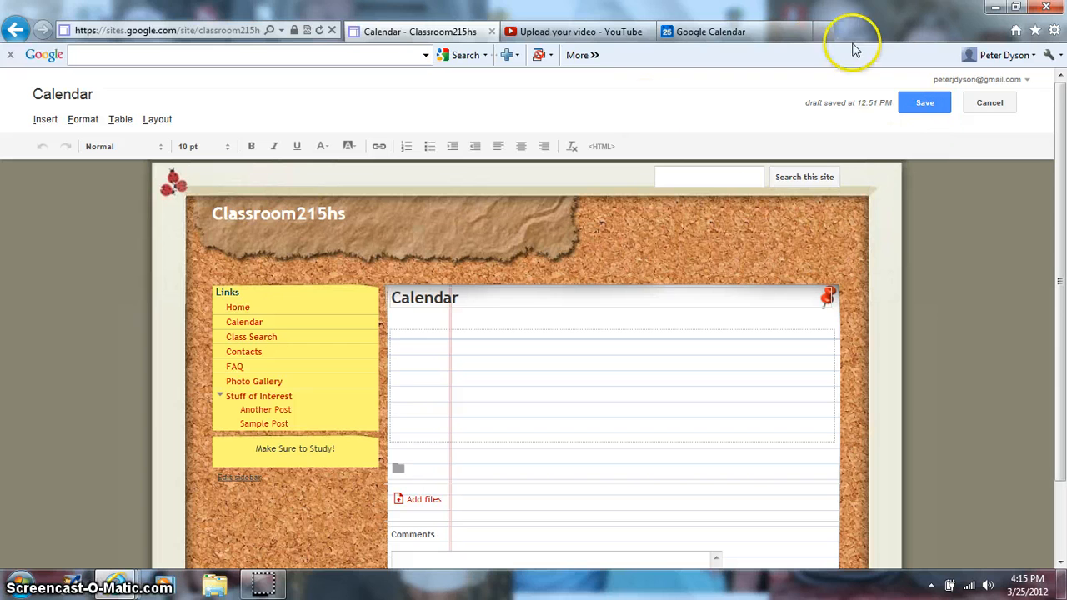
pyautogui.click(433, 338)
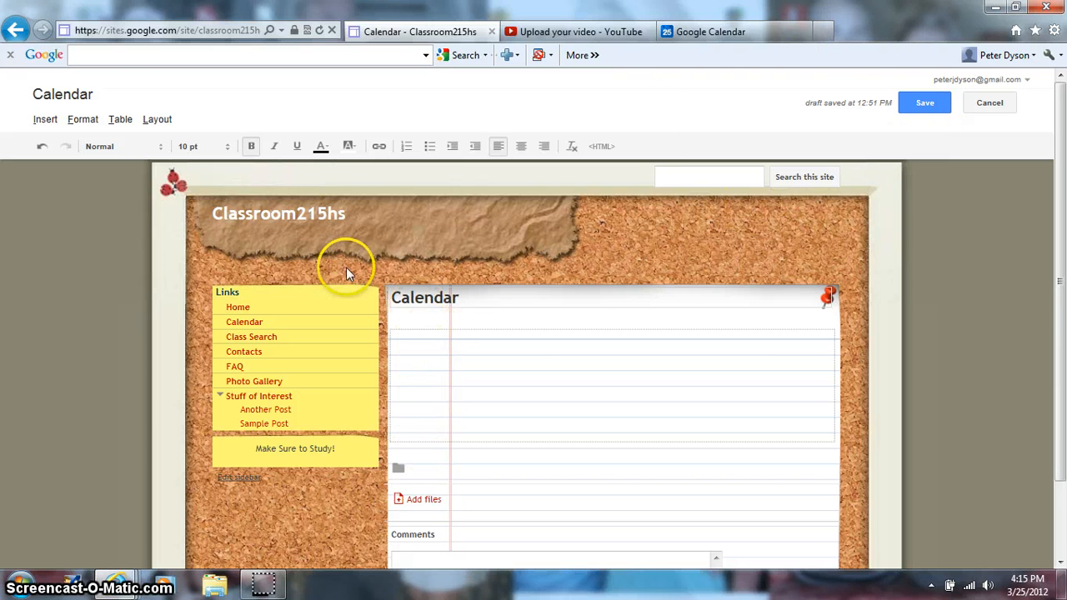
pyautogui.click(47, 119)
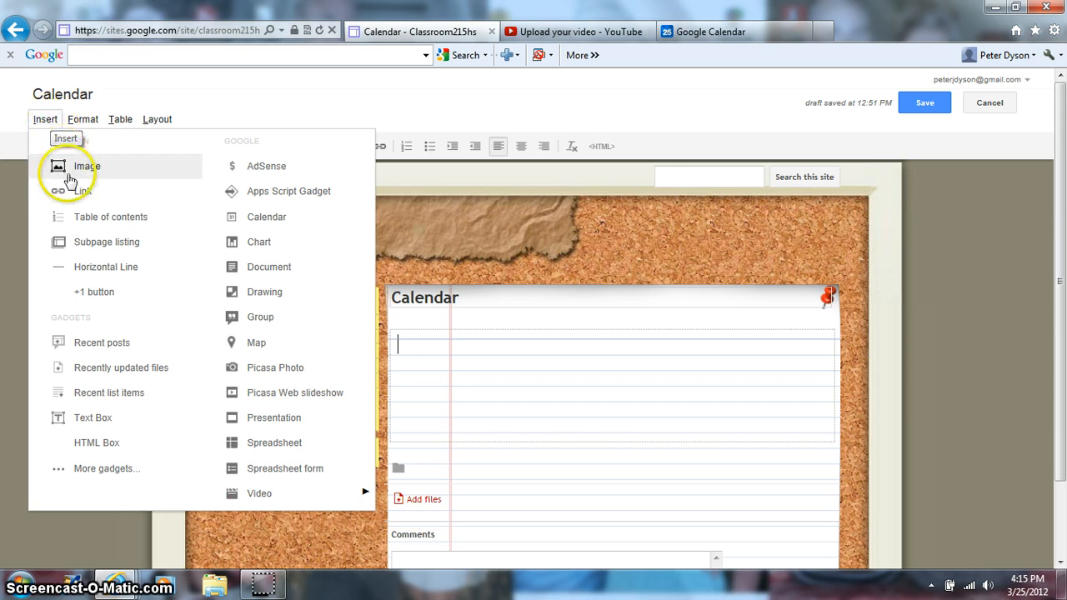
pyautogui.click(267, 217)
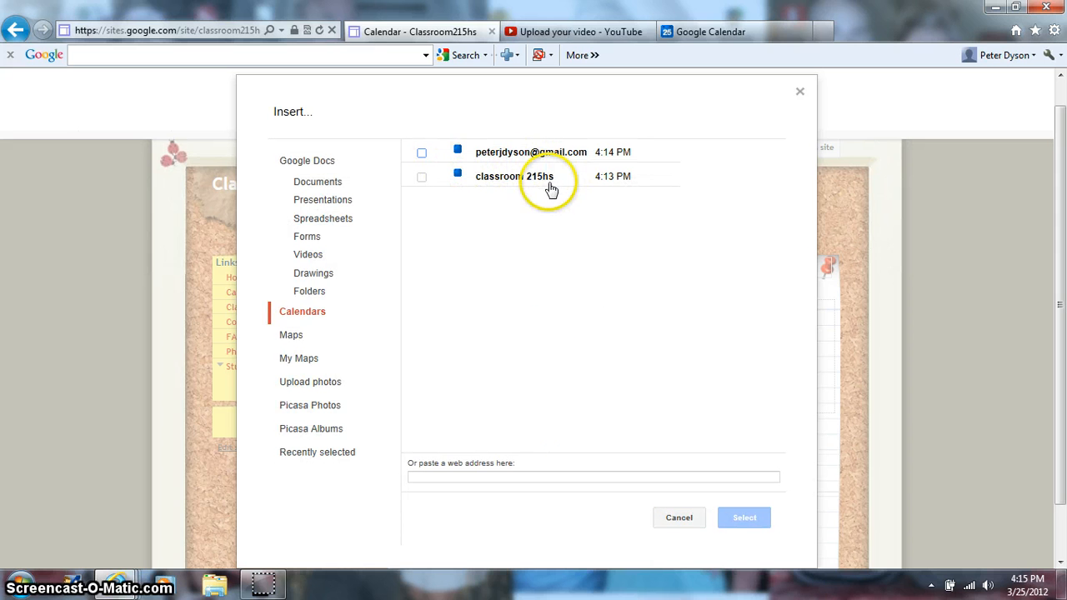
pyautogui.click(421, 176)
pyautogui.click(750, 520)
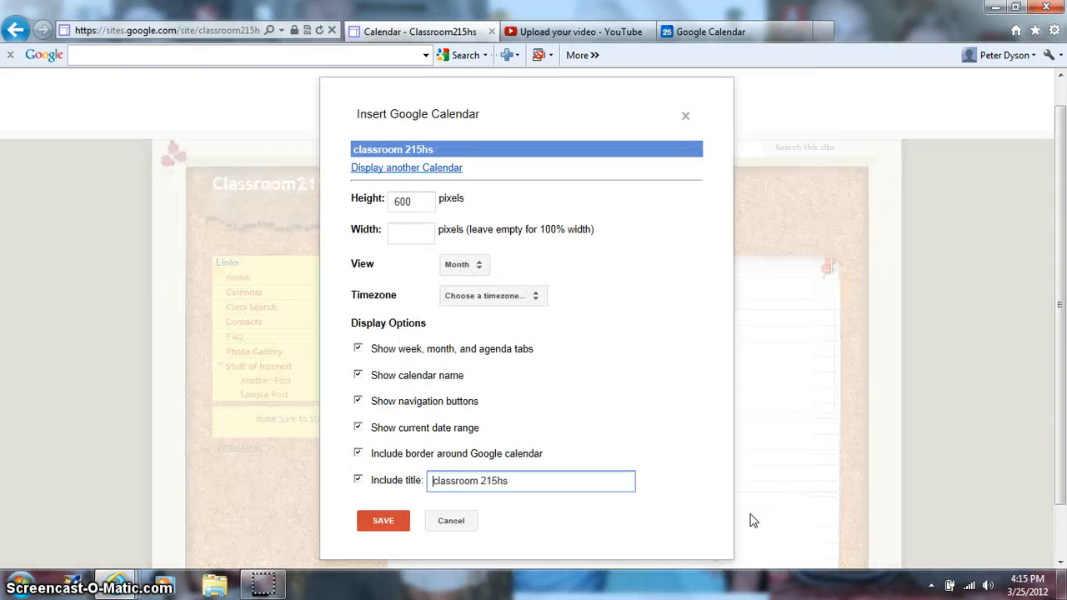
# Step: Set the inserted calendar to Week view with timezone GMT-05:00 Eastern Standard Time - Resolute, and save its settings
pyautogui.click(481, 267)
pyautogui.click(476, 241)
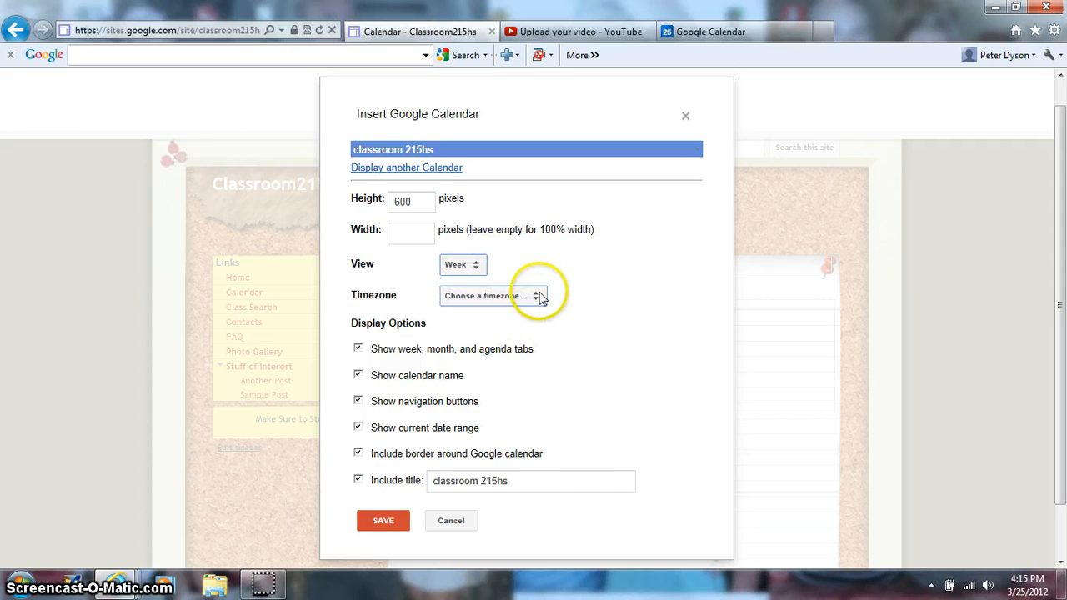
pyautogui.click(539, 296)
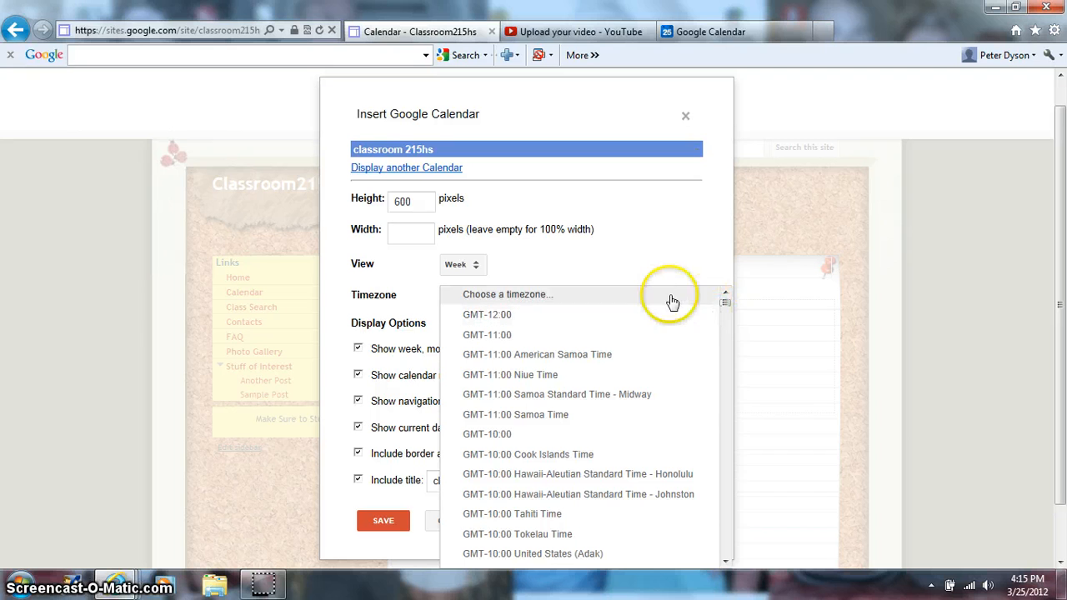
pyautogui.click(724, 561)
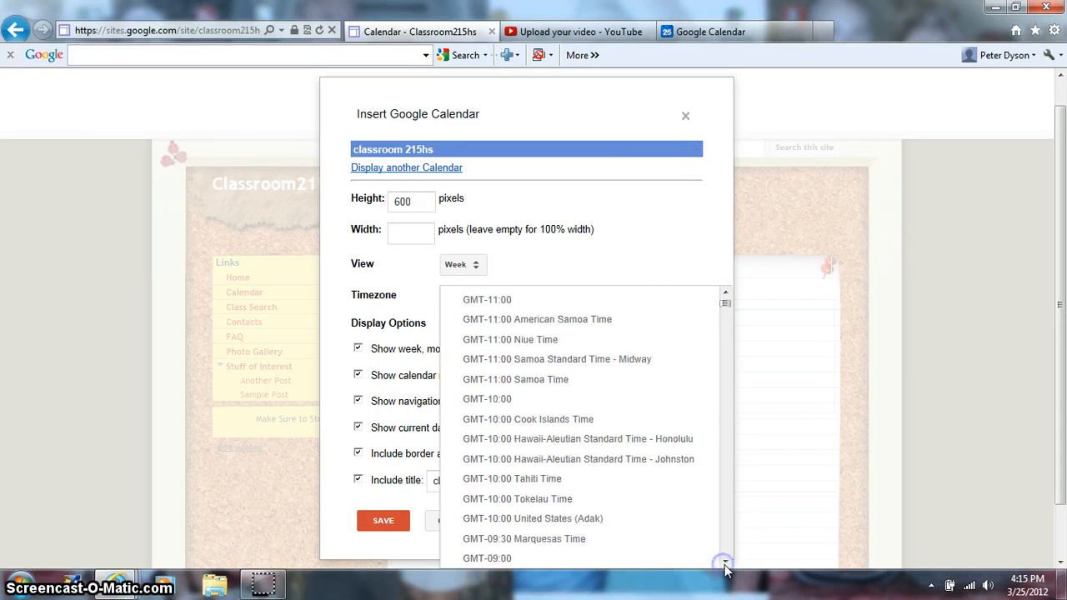
pyautogui.moveTo(724, 563); pyautogui.dragTo(725, 565)
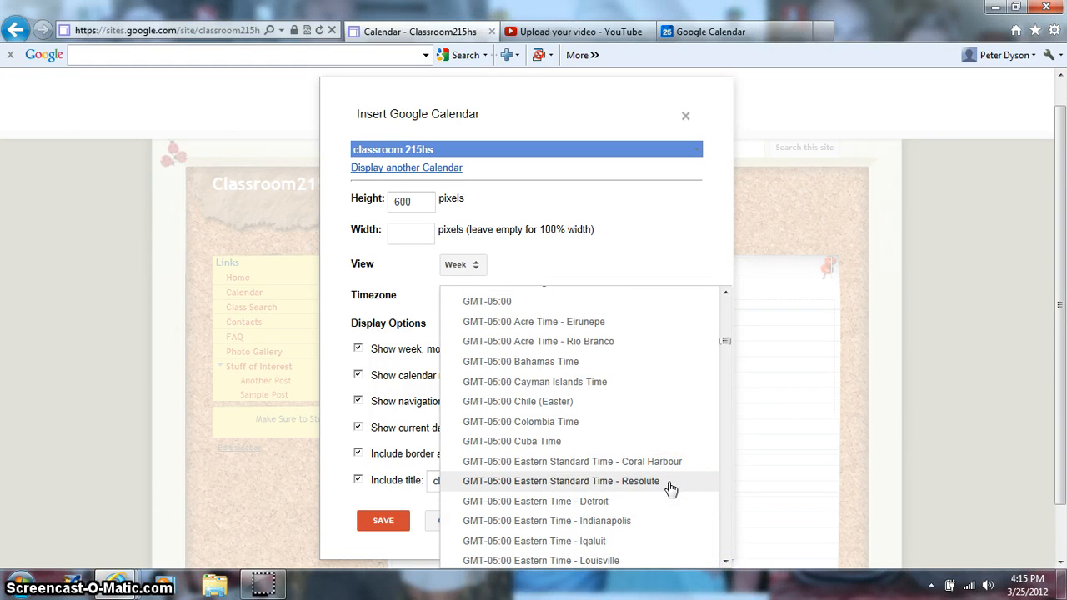
pyautogui.click(672, 489)
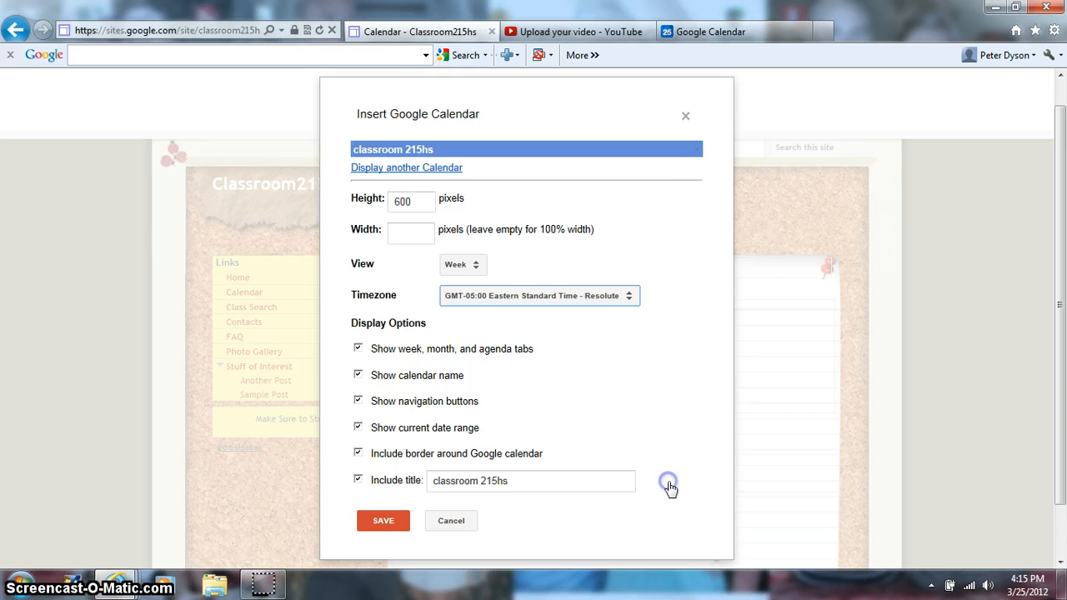
pyautogui.click(385, 520)
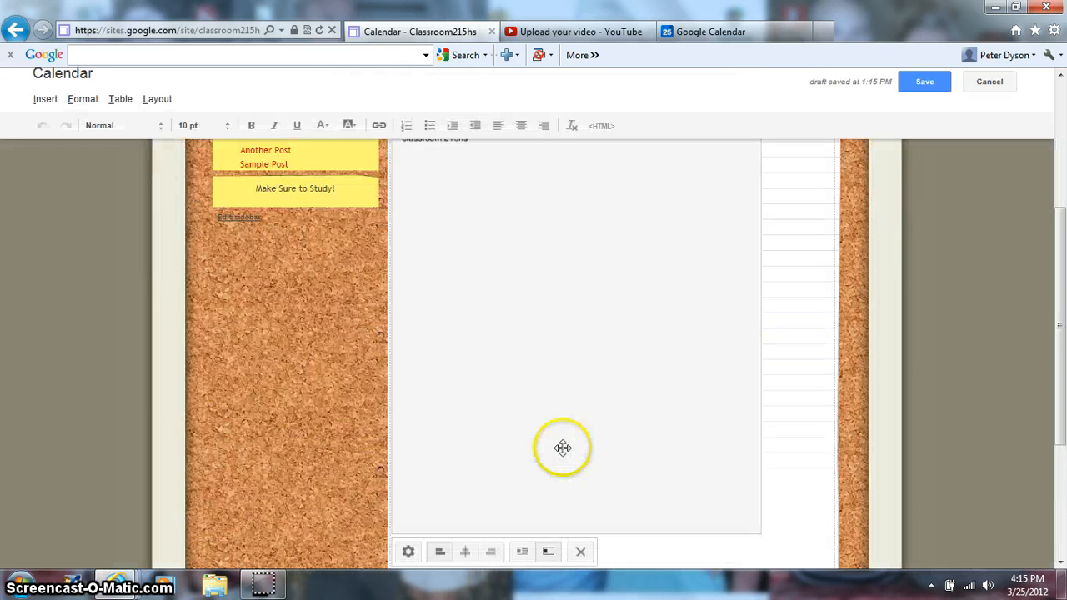
# Step: Save the Calendar page and look over the embedded classroom 215hs week calendar, including its early morning hours
pyautogui.scroll(3, 610, 376)
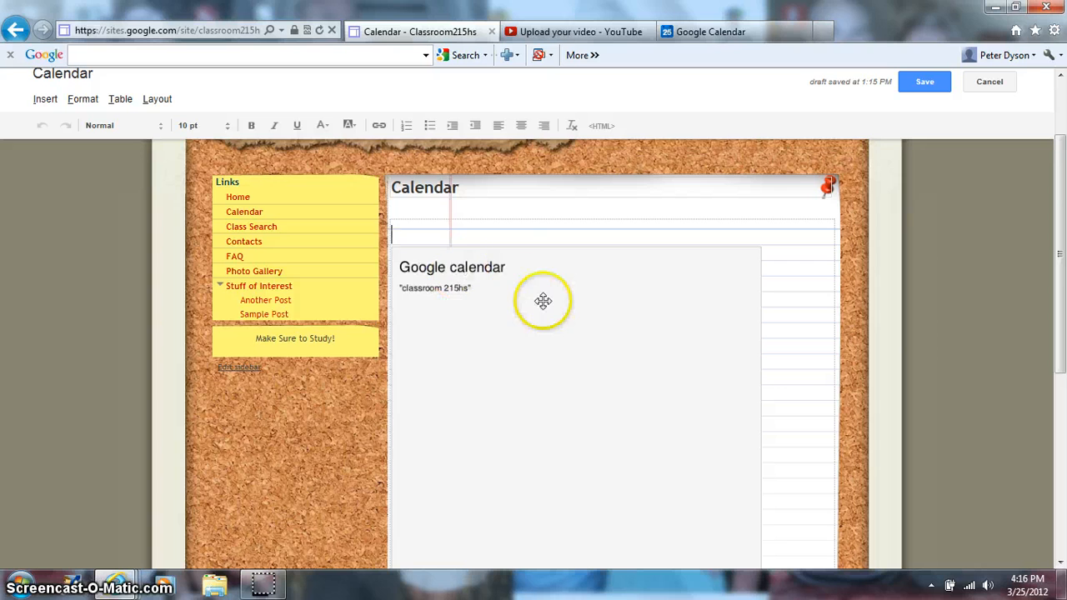
pyautogui.scroll(2, 600, 336)
pyautogui.scroll(1, 958, 174)
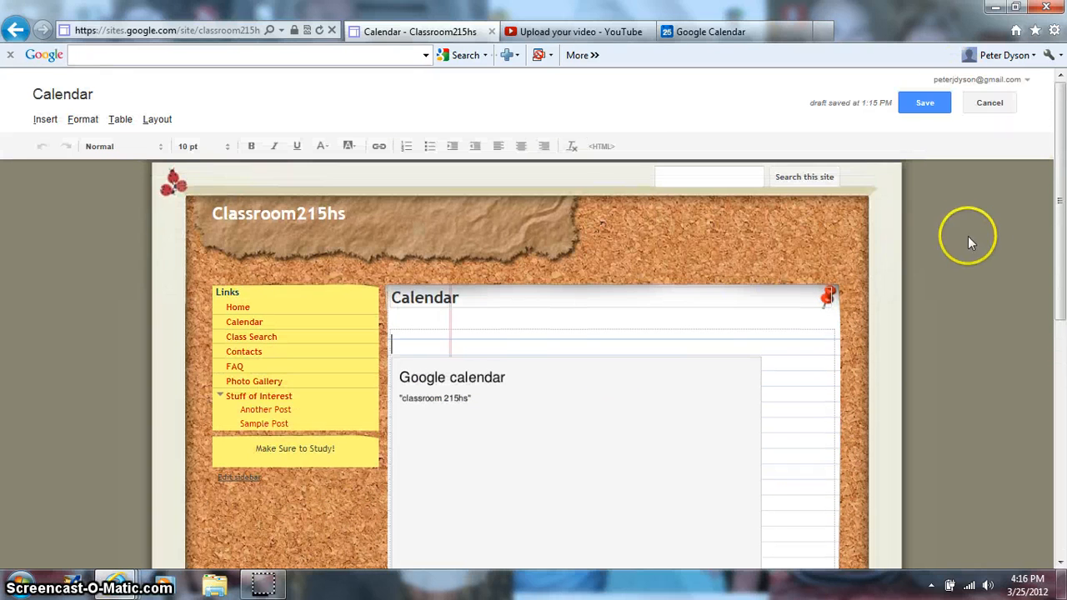
pyautogui.click(920, 111)
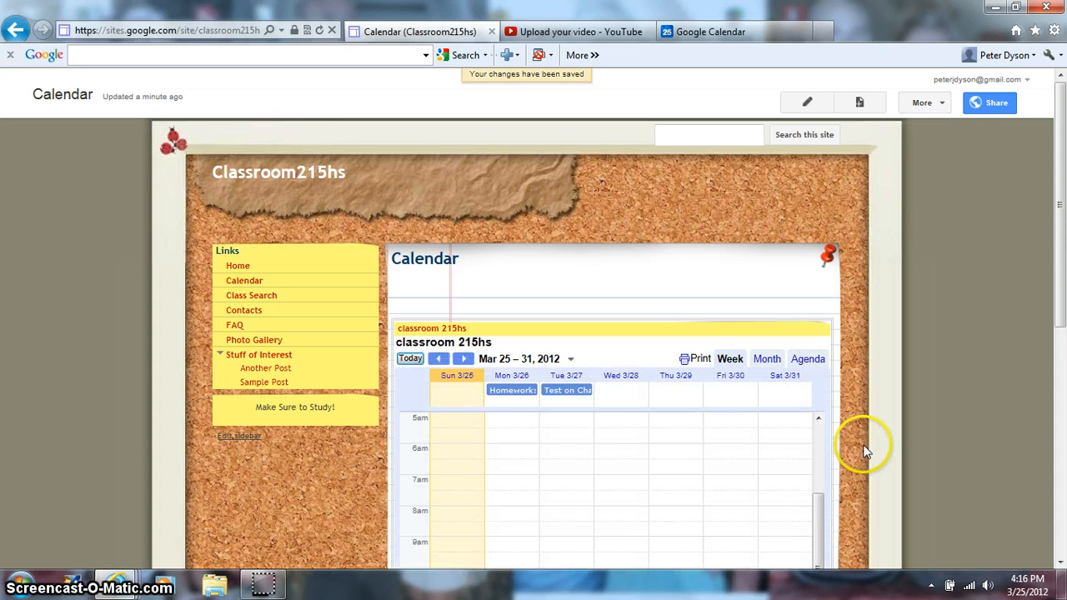
pyautogui.scroll(-3, 865, 451)
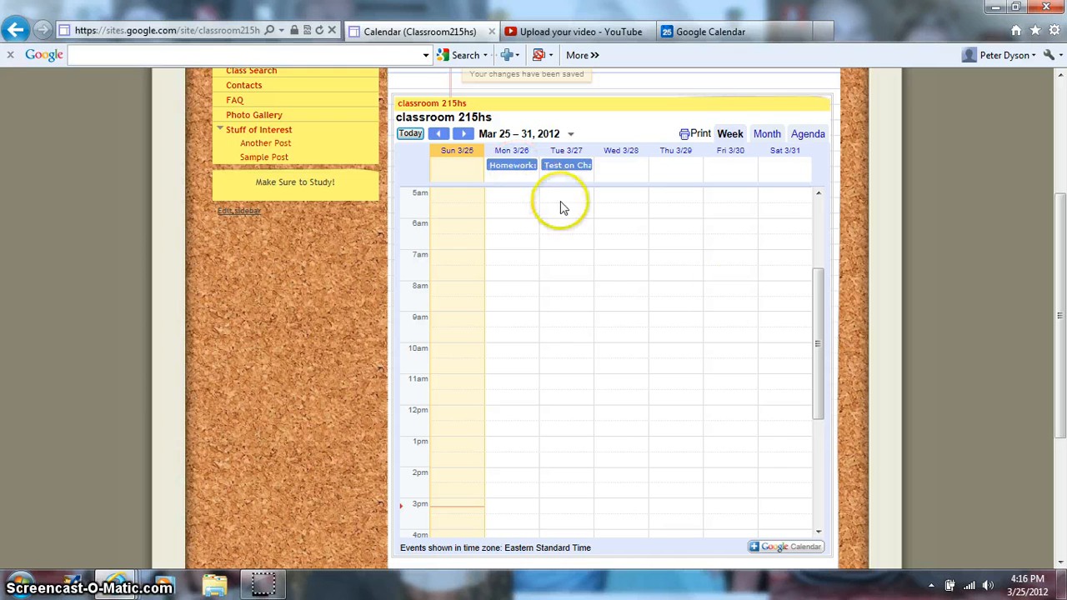
pyautogui.moveTo(819, 319); pyautogui.dragTo(822, 231)
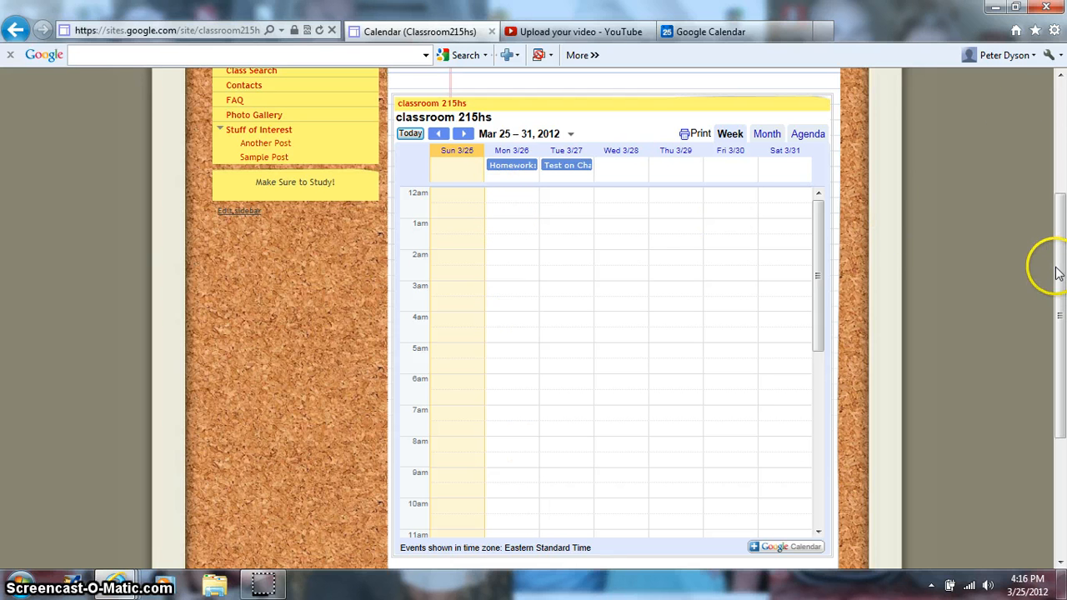
pyautogui.moveTo(1061, 271); pyautogui.dragTo(1061, 154)
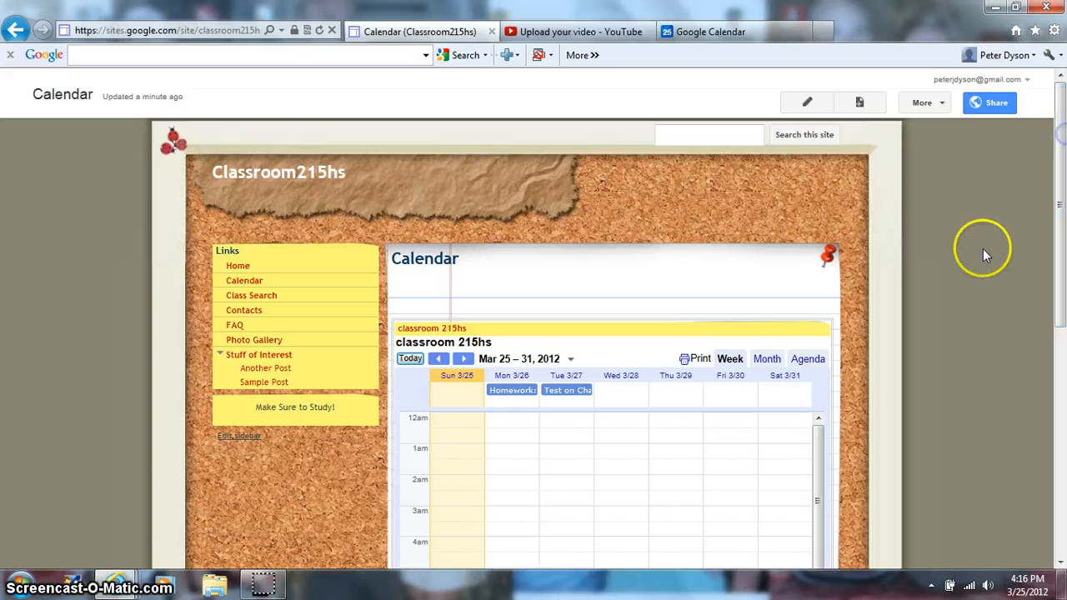